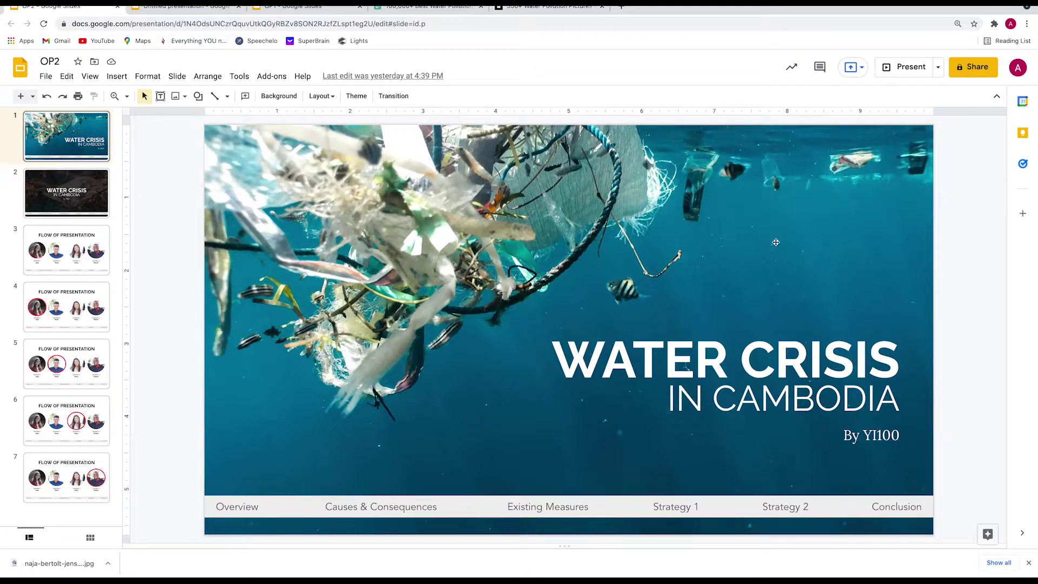
Review the OP2 slide's photo, By YI100 credit and agenda bar, then switch to the Untitled presentation
{"action": "left_click", "coordinate": [651, 223]}
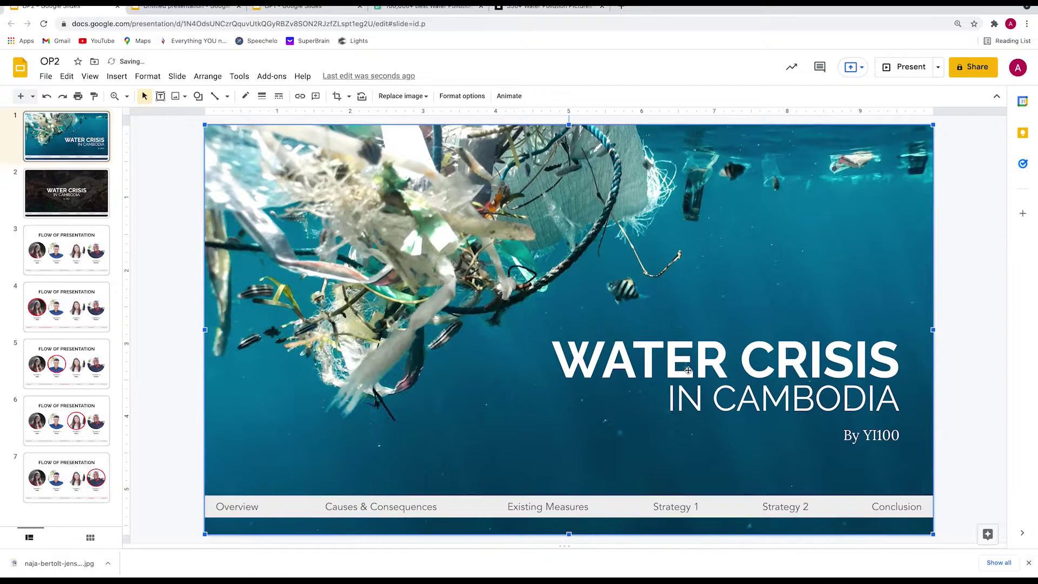
{"action": "left_click", "coordinate": [862, 436]}
{"action": "left_click", "coordinate": [741, 506]}
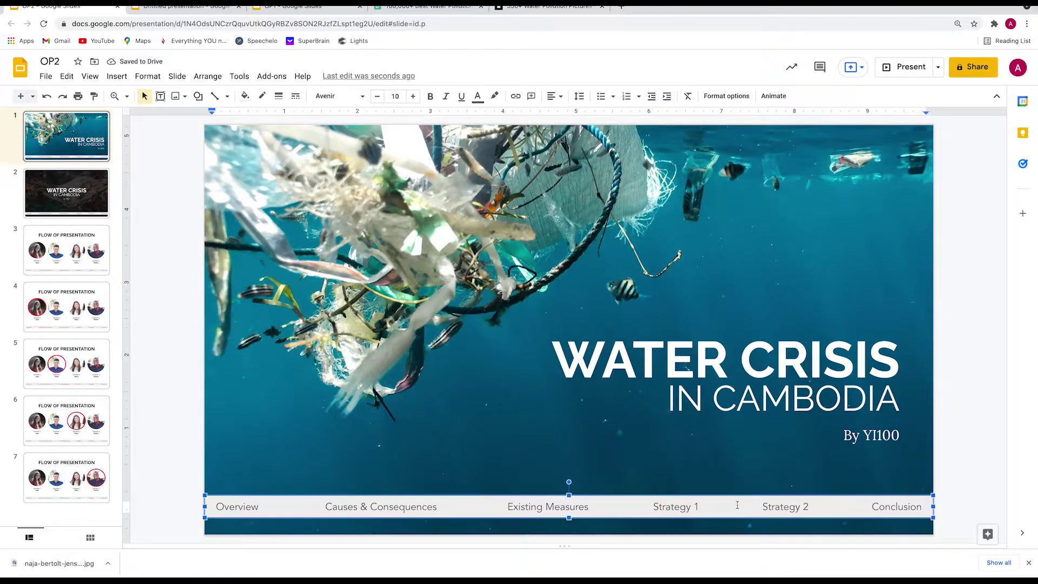
{"action": "left_click", "coordinate": [194, 8]}
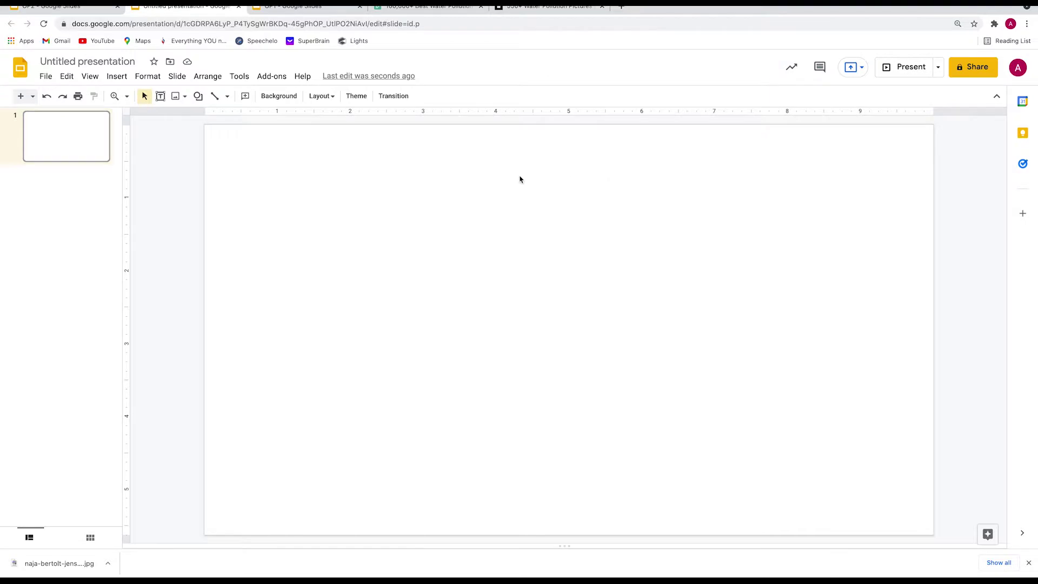
Search Unsplash for 'WATER POLLUTION' and open the underwater plastic photo's details
{"action": "left_click", "coordinate": [444, 8]}
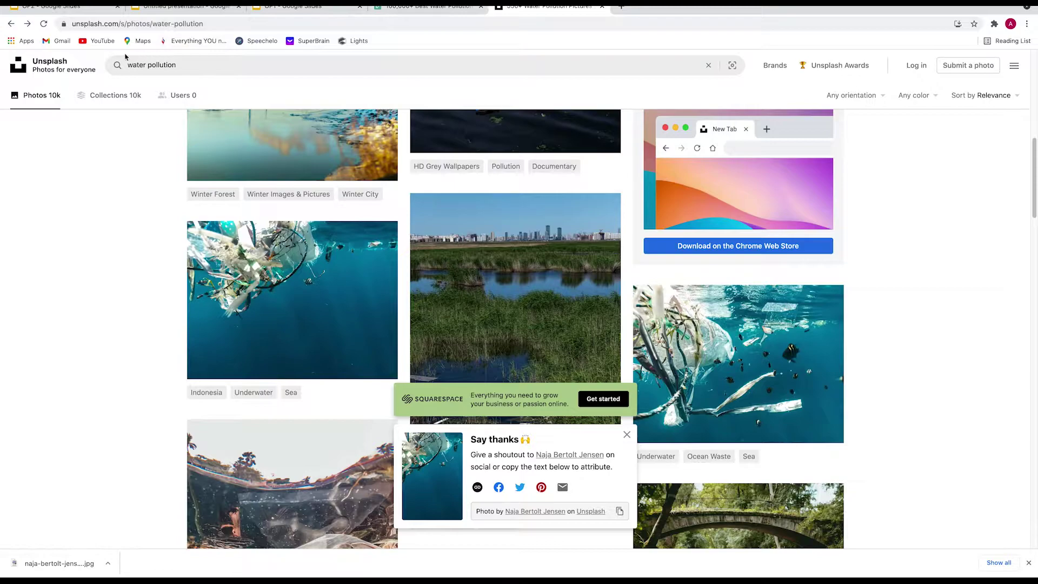
{"action": "key", "text": "ctrl+shift+Tab"}
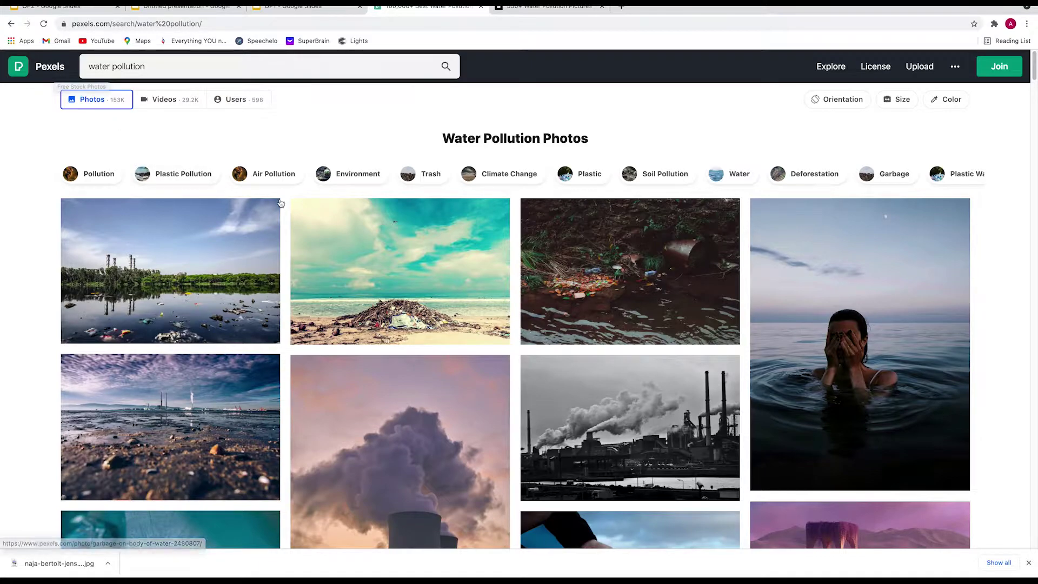
{"action": "left_click", "coordinate": [541, 10]}
{"action": "type", "text": "WATER POLL"}
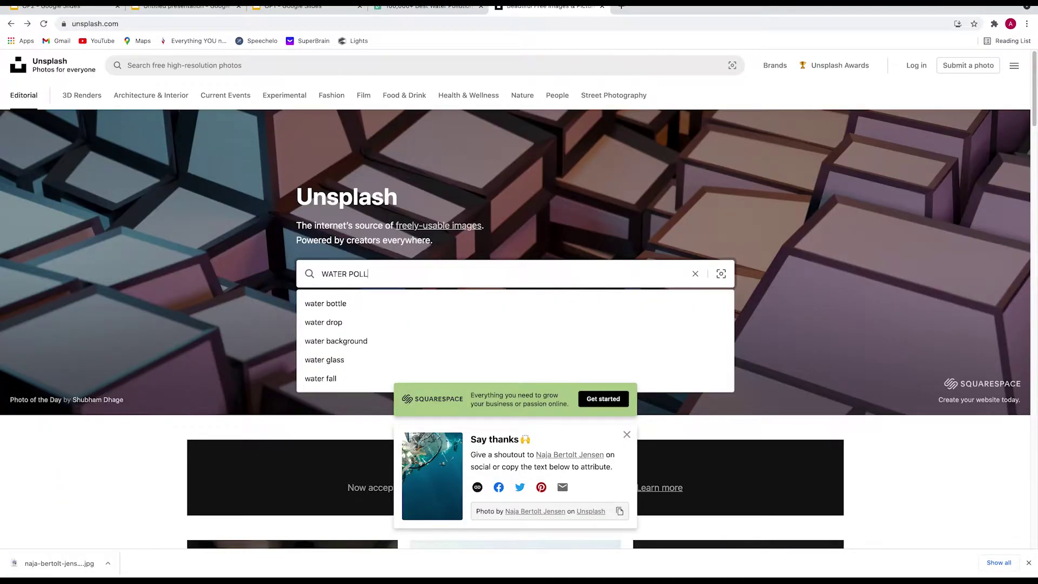
{"action": "type", "text": "UTION"}
{"action": "key", "text": "Return"}
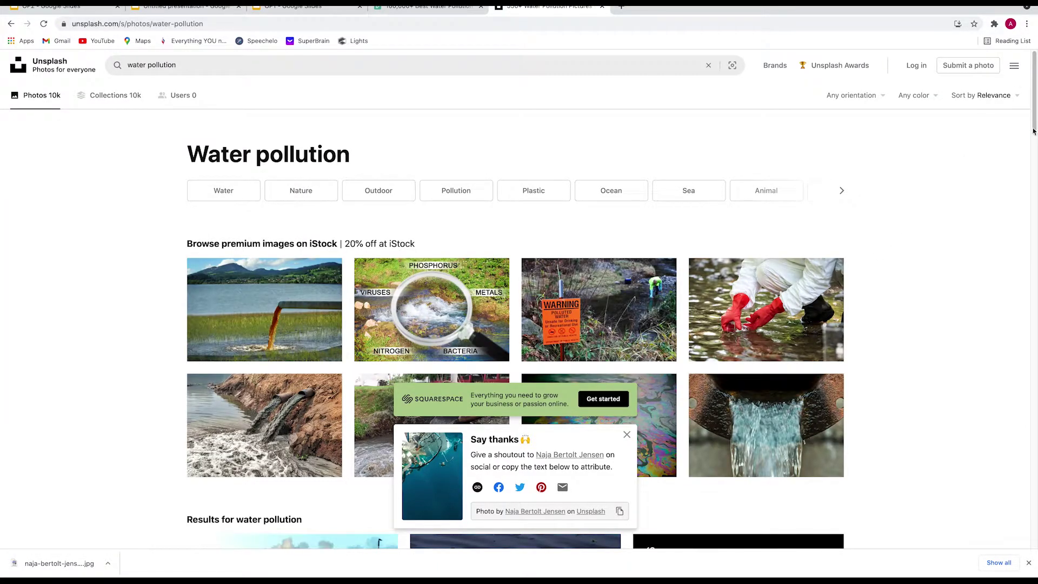
{"action": "left_click_drag", "start_coordinate": [1035, 111], "coordinate": [1024, 216]}
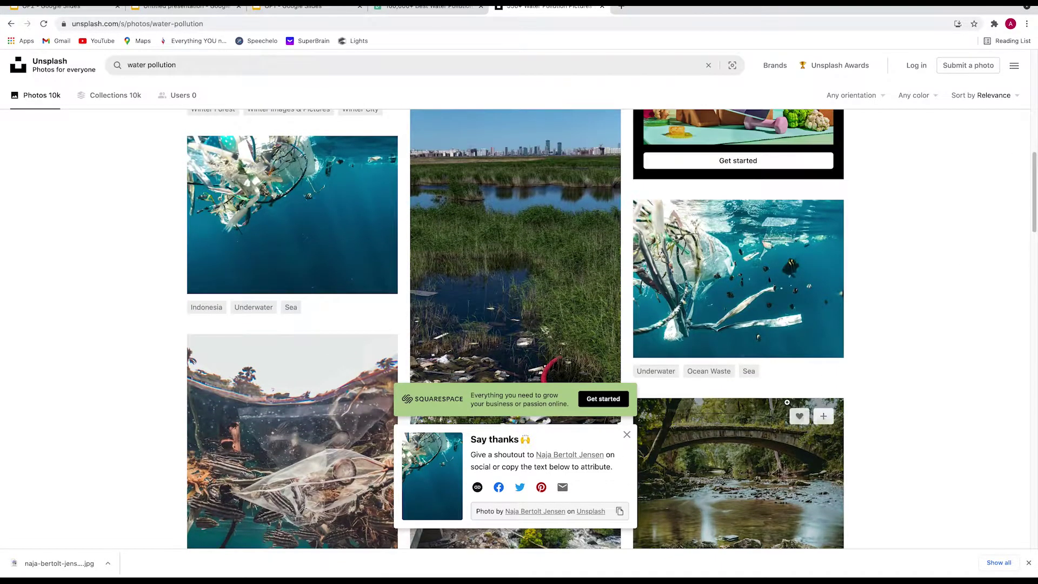
{"action": "left_click", "coordinate": [624, 434]}
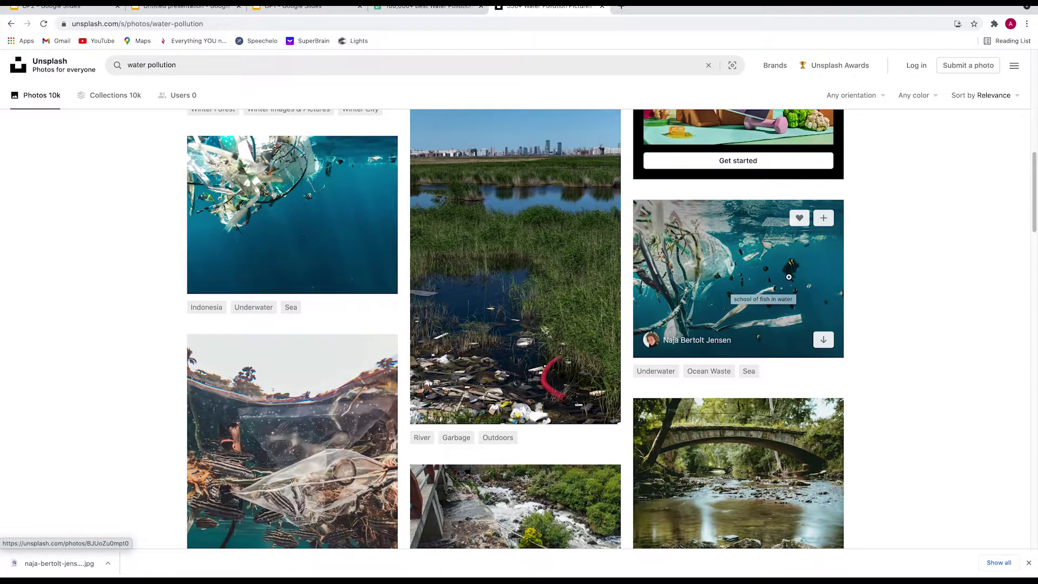
{"action": "left_click", "coordinate": [722, 273]}
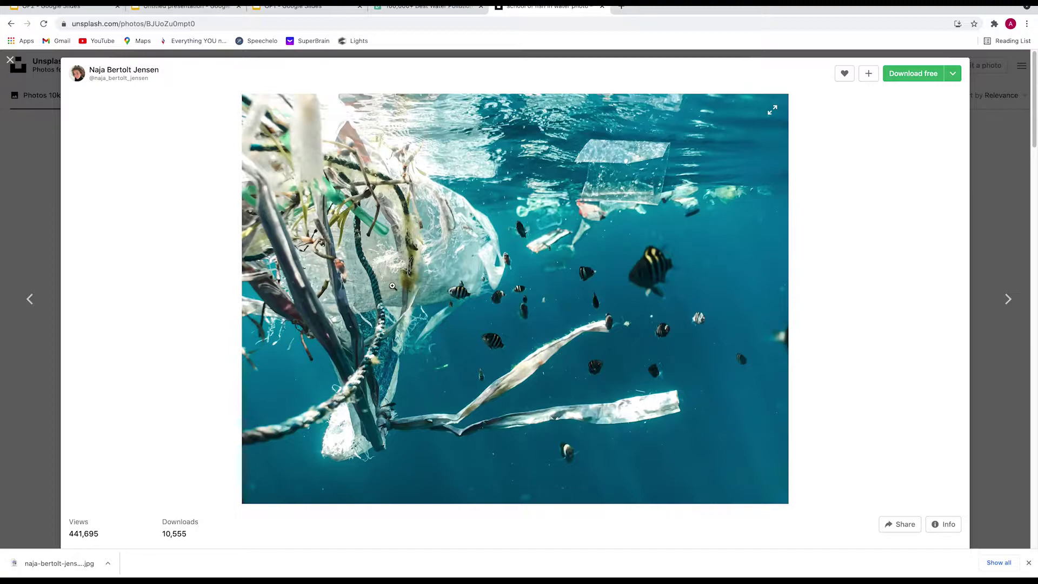
Download the underwater net-and-debris photo from Unsplash at Original Size
{"action": "left_click", "coordinate": [976, 340]}
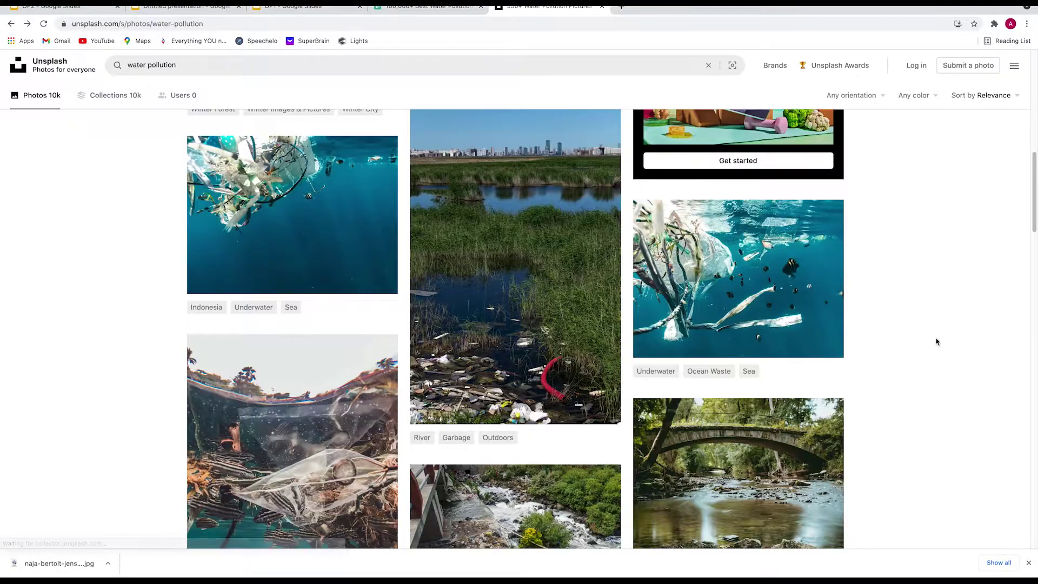
{"action": "left_click", "coordinate": [368, 222]}
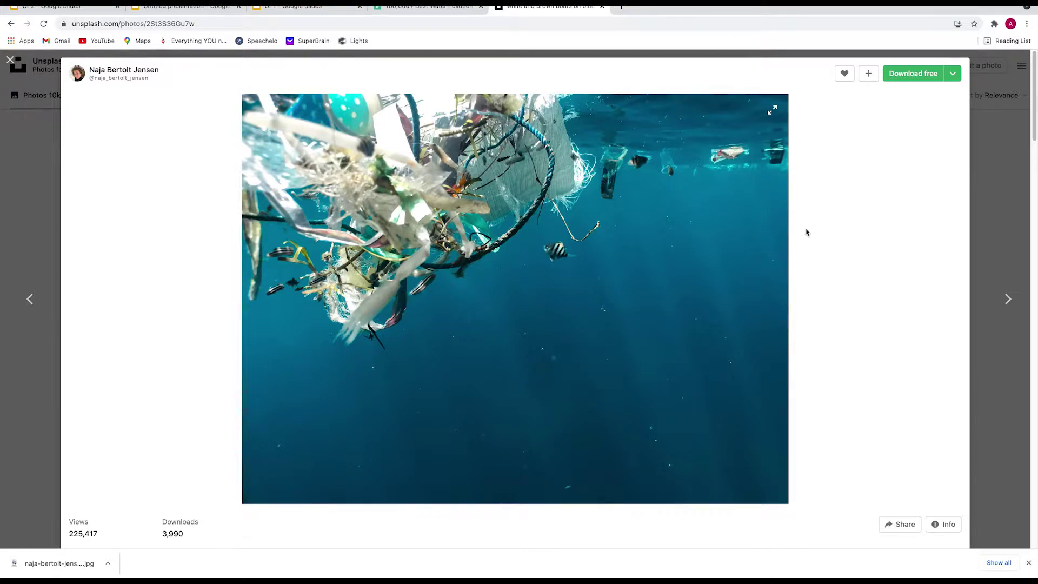
{"action": "left_click", "coordinate": [953, 74]}
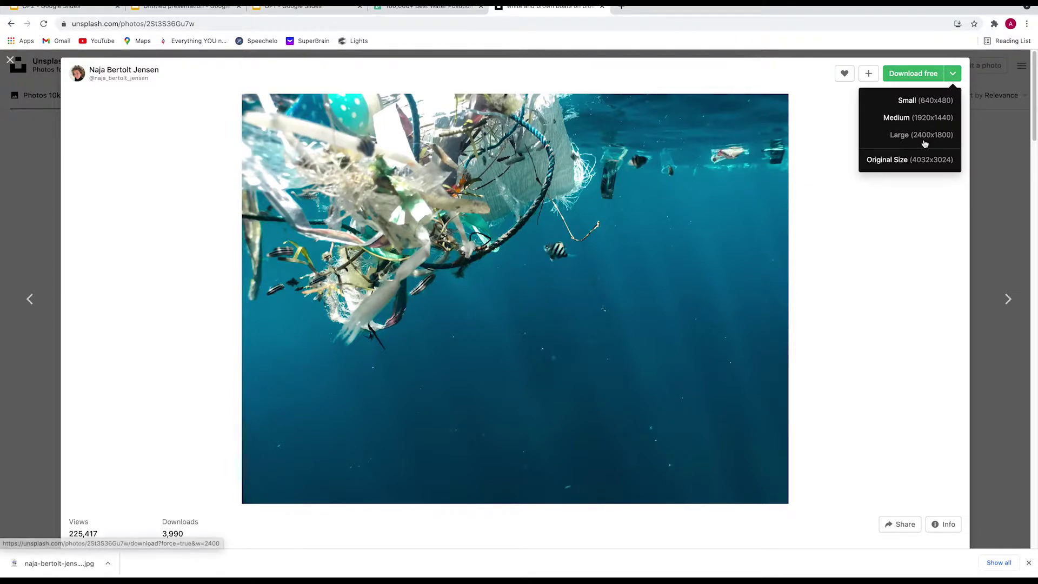
{"action": "left_click", "coordinate": [913, 160]}
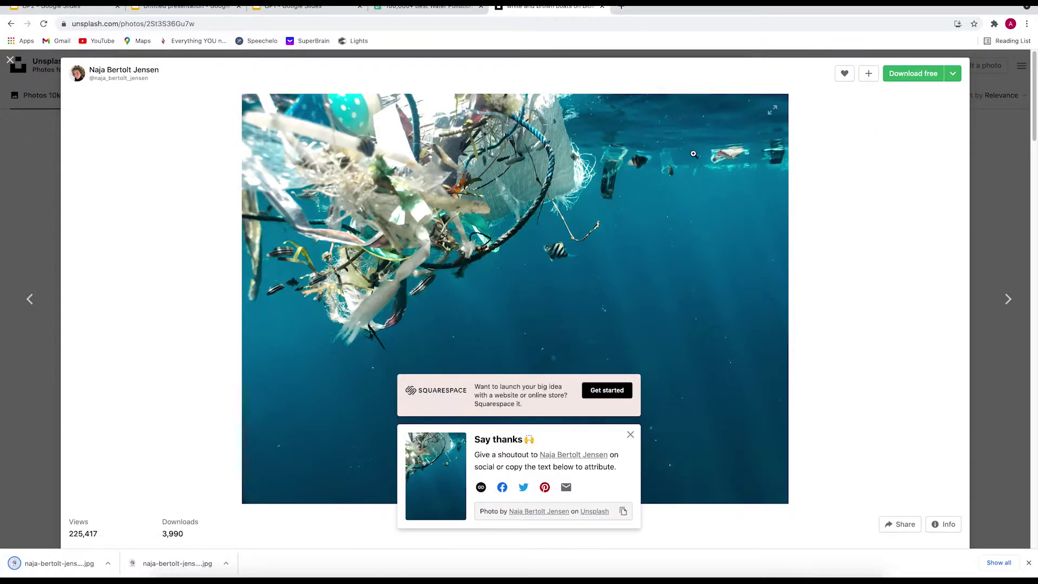
Upload the downloaded underwater photo to the Untitled slide, undoing a stretch to keep its proportions
{"action": "left_click", "coordinate": [190, 12]}
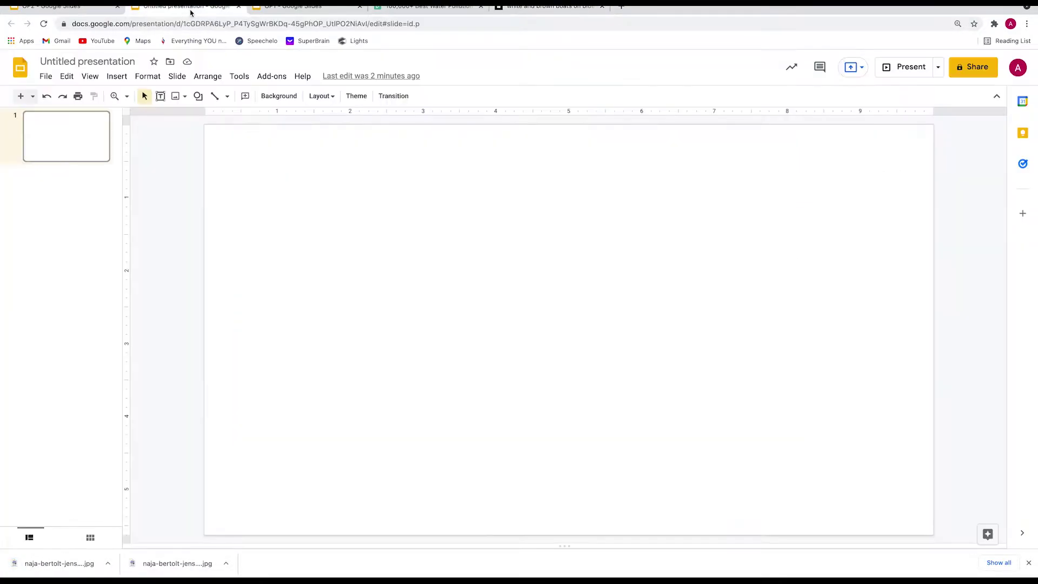
{"action": "left_click", "coordinate": [117, 77]}
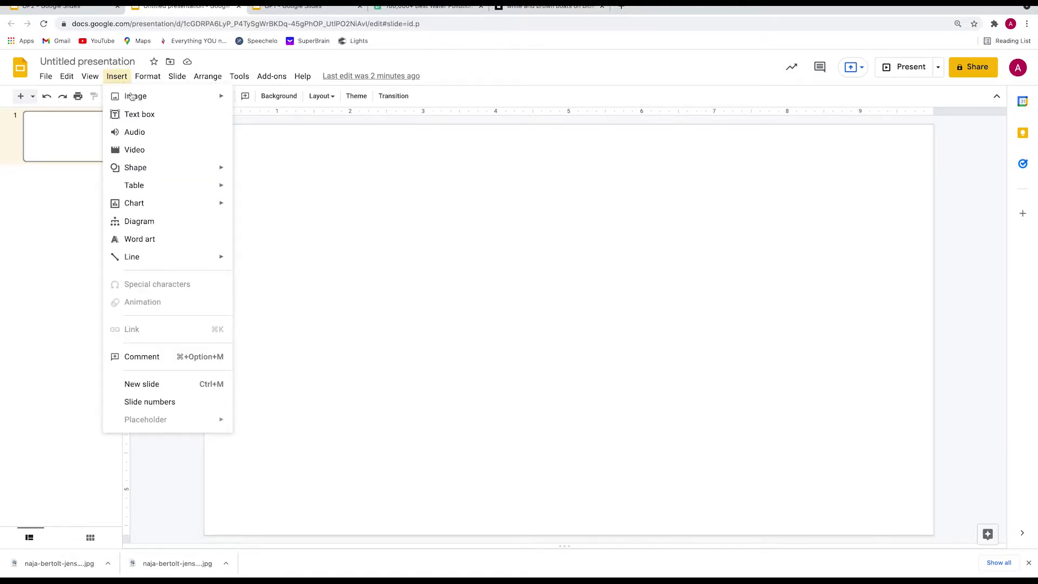
{"action": "mouse_move", "coordinate": [141, 96]}
{"action": "left_click", "coordinate": [299, 100]}
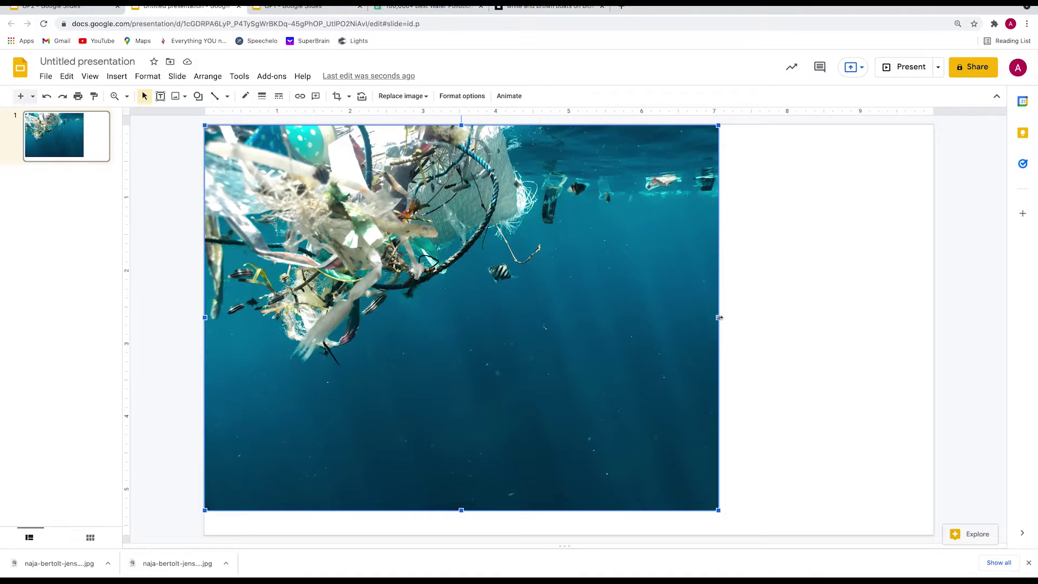
{"action": "left_click_drag", "start_coordinate": [719, 319], "coordinate": [935, 327]}
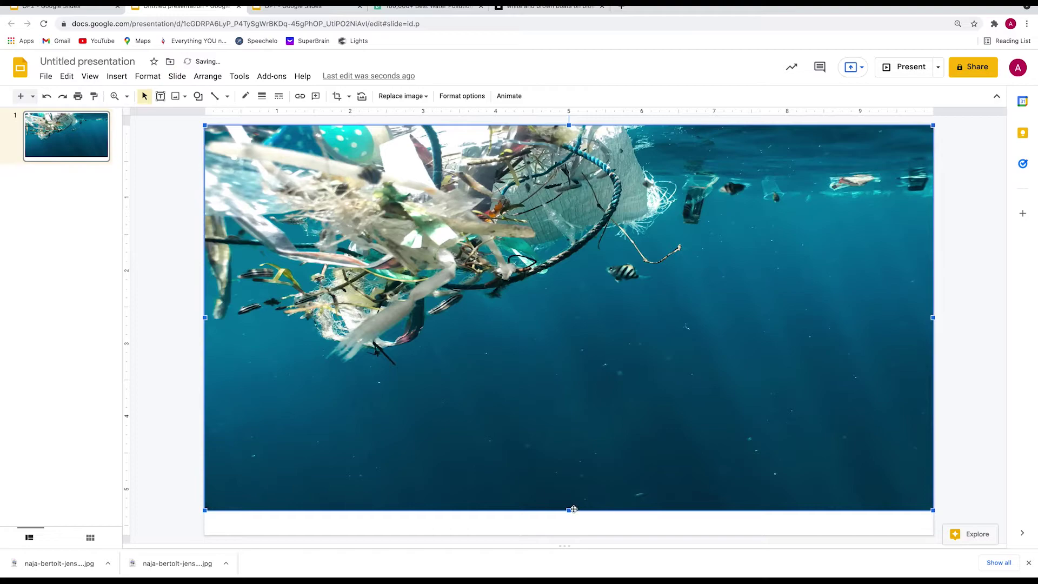
{"action": "left_click_drag", "start_coordinate": [573, 509], "coordinate": [558, 535]}
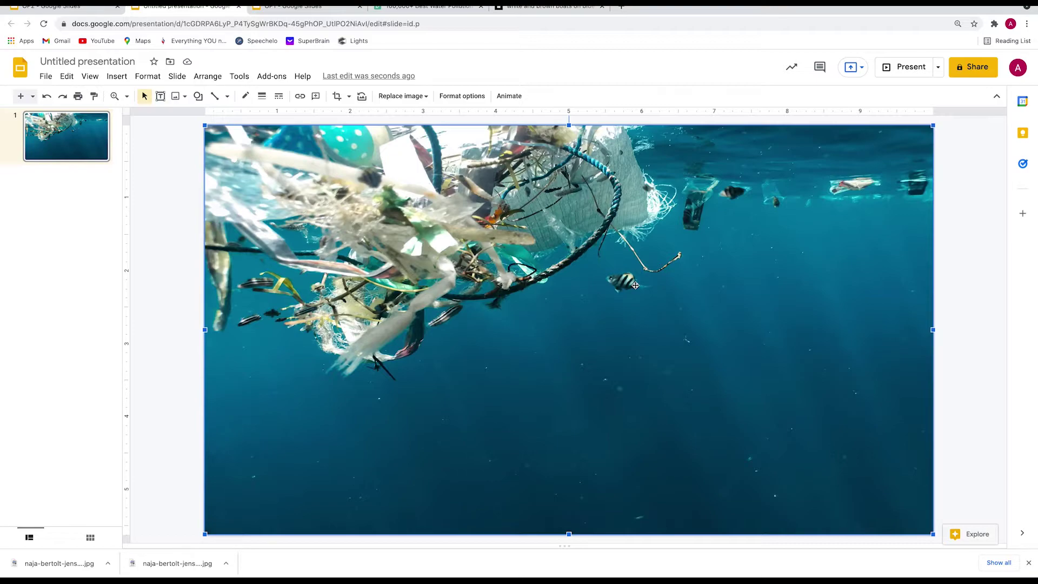
{"action": "key", "text": "super+z"}
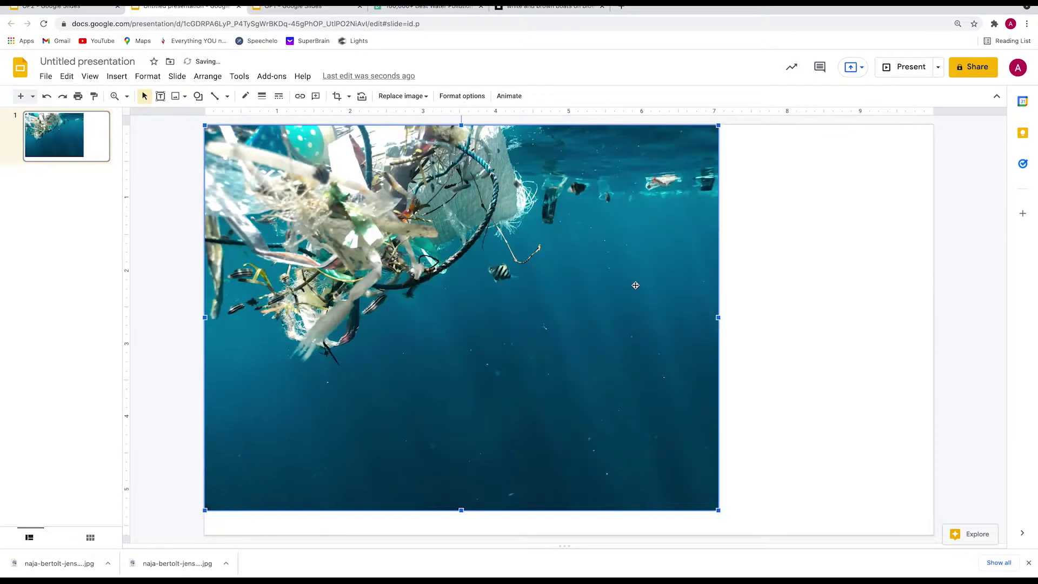
At 50% zoom, enlarge the photo toward the slide corner, move it up, and preview the slideshow
{"action": "left_click", "coordinate": [126, 100]}
{"action": "left_click", "coordinate": [141, 134]}
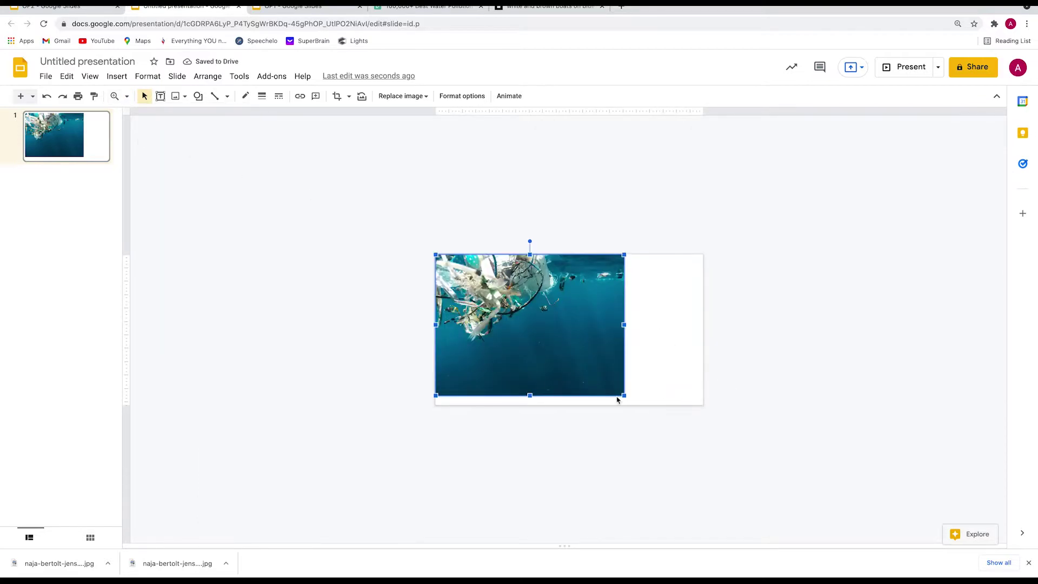
{"action": "left_click_drag", "start_coordinate": [625, 397], "coordinate": [670, 419]}
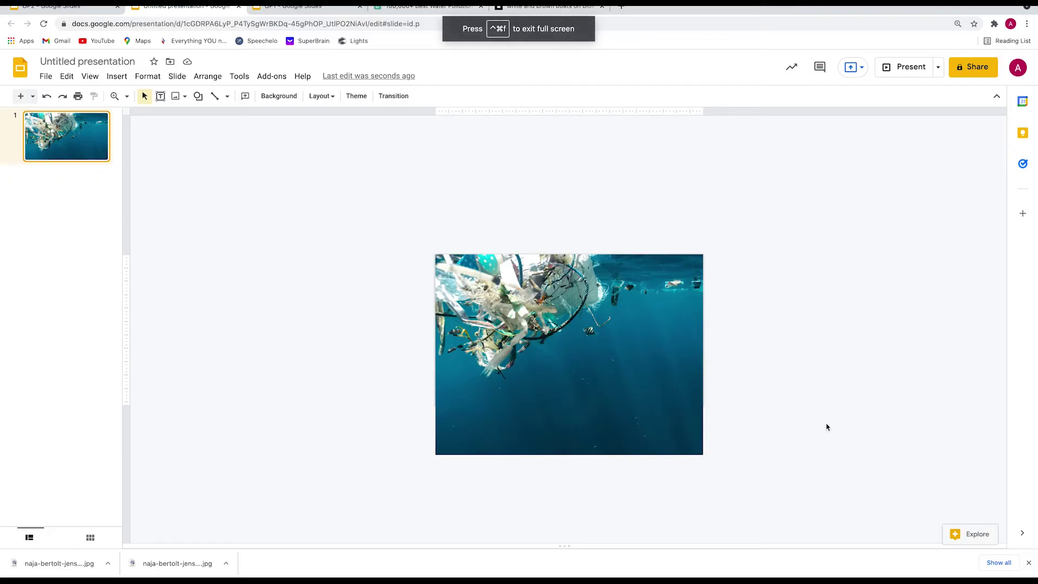
{"action": "left_click", "coordinate": [647, 419]}
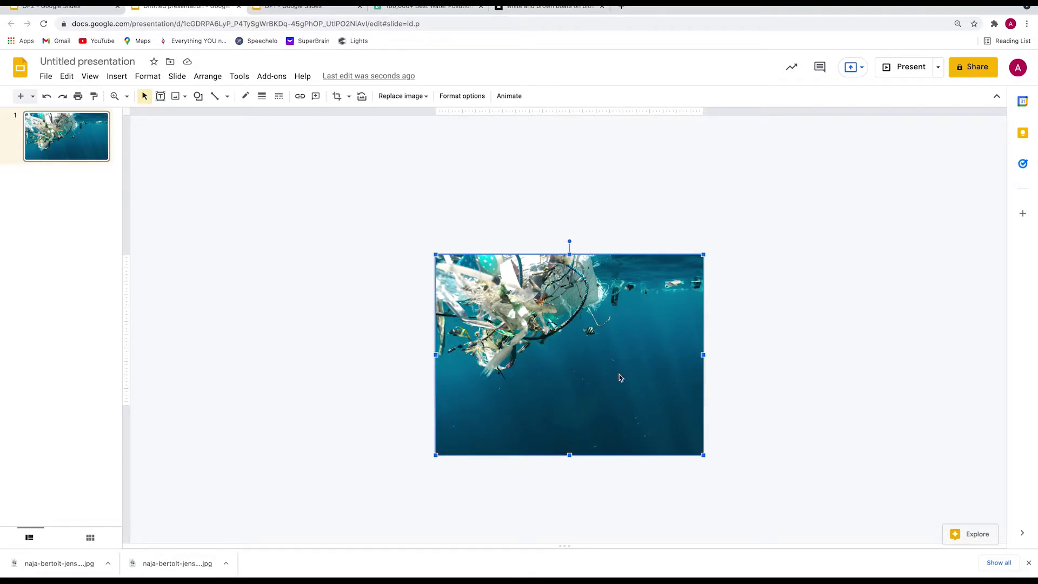
{"action": "left_click_drag", "start_coordinate": [654, 444], "coordinate": [666, 397]}
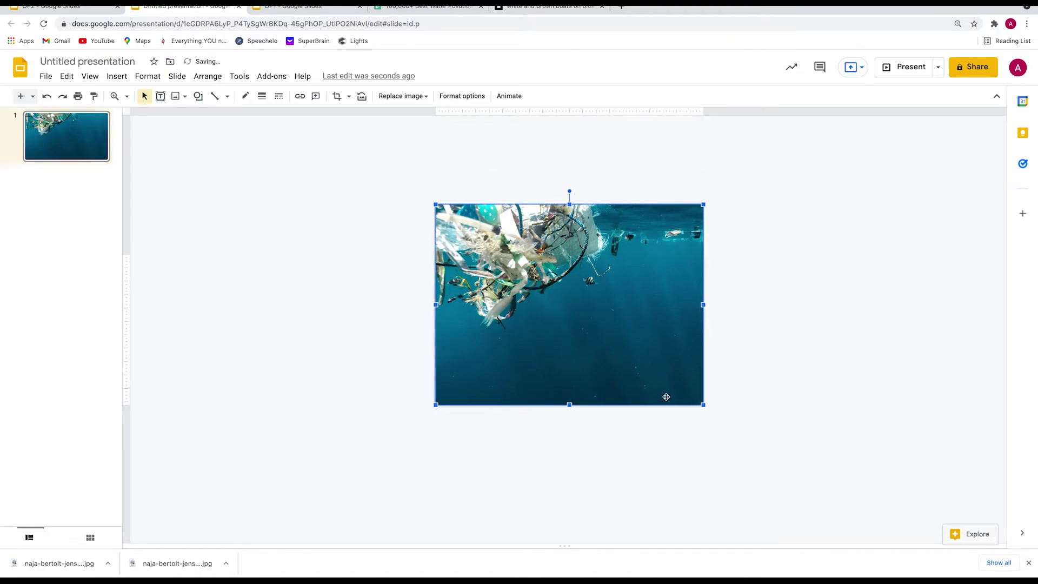
{"action": "left_click", "coordinate": [901, 66]}
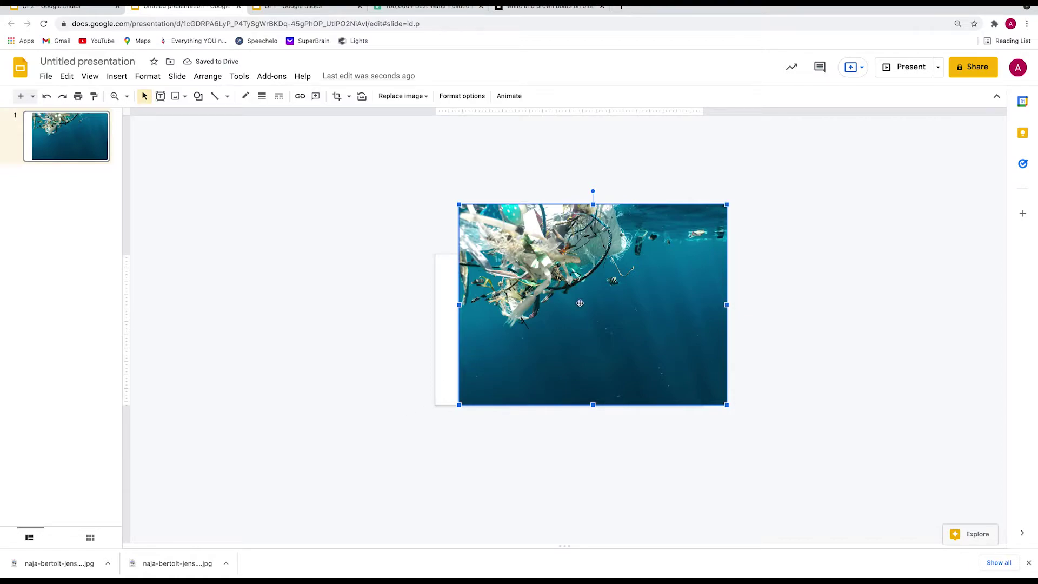
Crop away the top of the photo and align it flush with the slide's left edge
{"action": "left_click", "coordinate": [339, 100]}
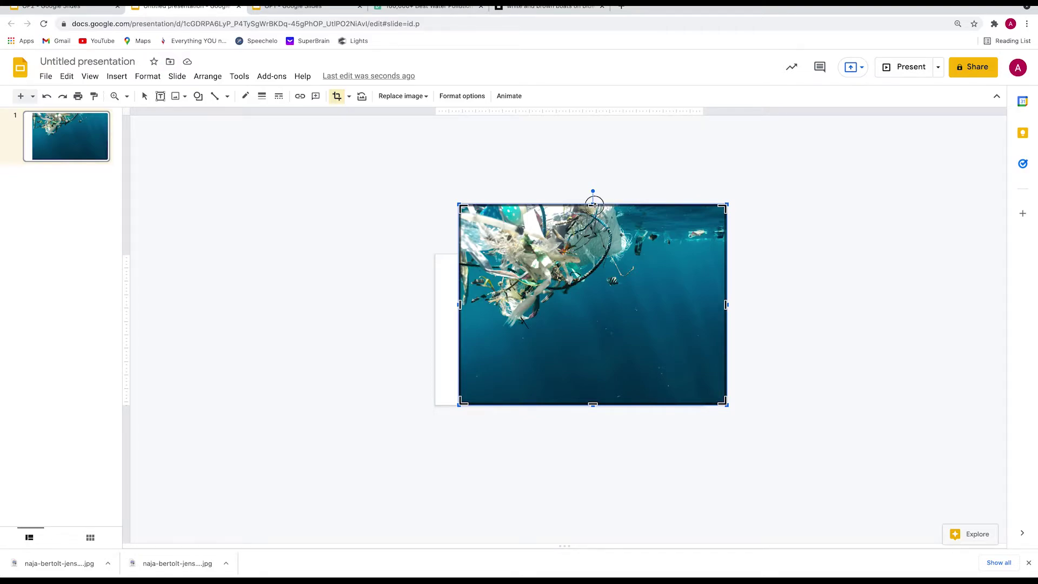
{"action": "left_click_drag", "start_coordinate": [593, 205], "coordinate": [593, 255]}
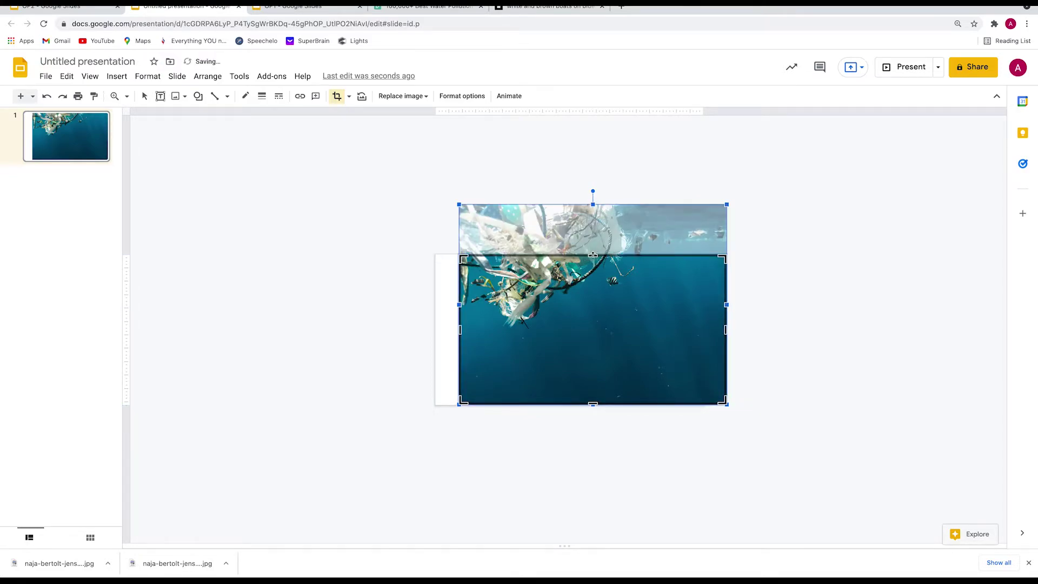
{"action": "key", "text": "Return"}
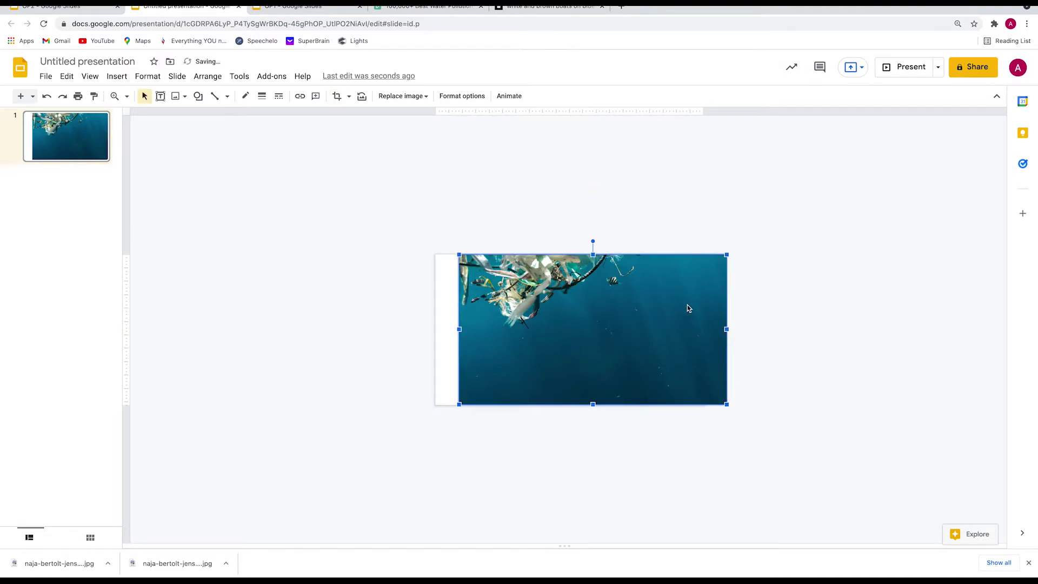
{"action": "left_click_drag", "start_coordinate": [687, 308], "coordinate": [663, 303]}
{"action": "left_click", "coordinate": [792, 284]}
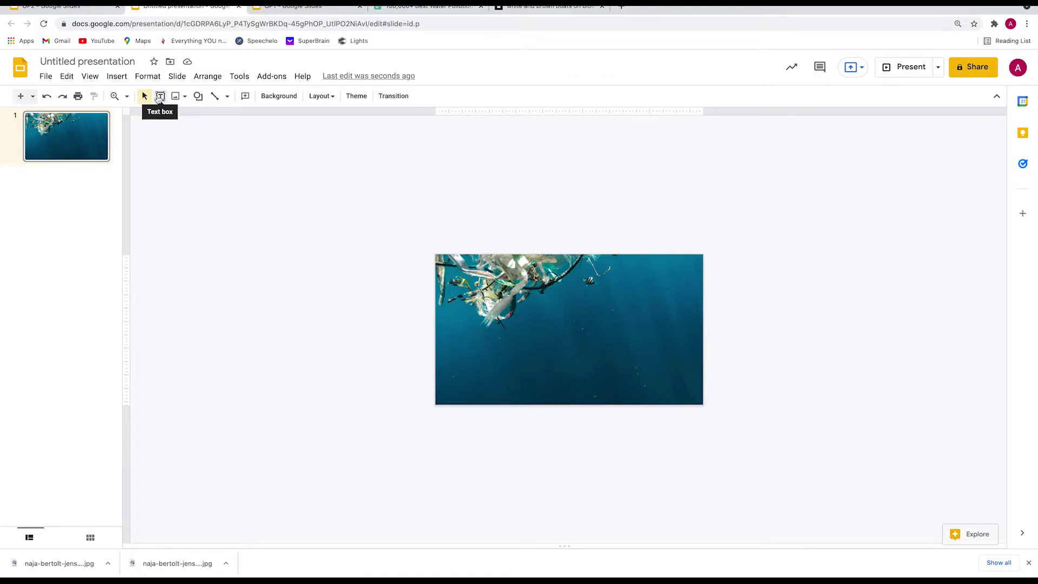
At Fit zoom, add a text box reading 'WATER CRISIS IN CAMBODIA' right of the slide's centre
{"action": "left_click", "coordinate": [126, 97]}
{"action": "left_click", "coordinate": [160, 122]}
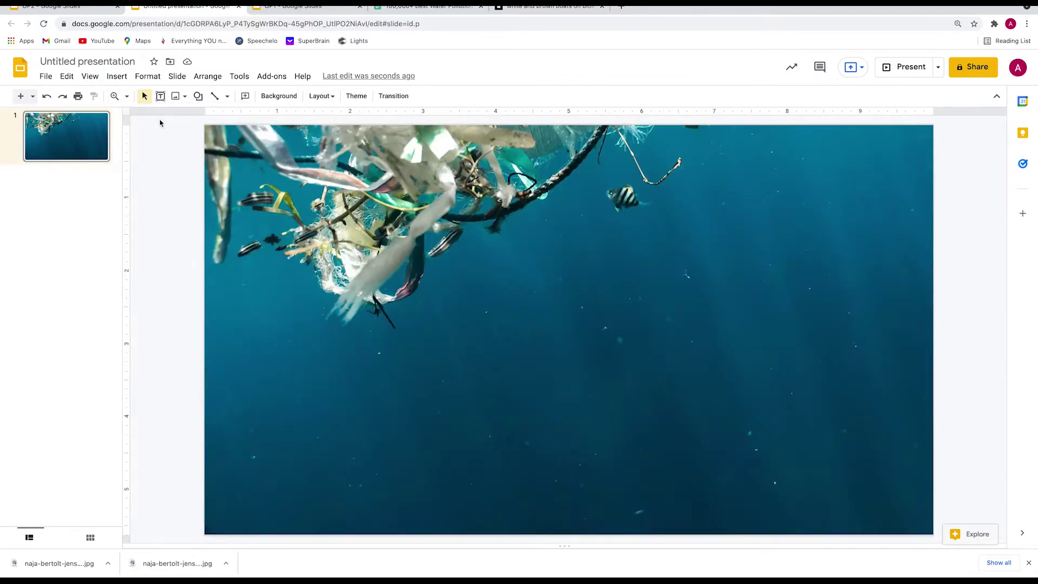
{"action": "left_click", "coordinate": [160, 96]}
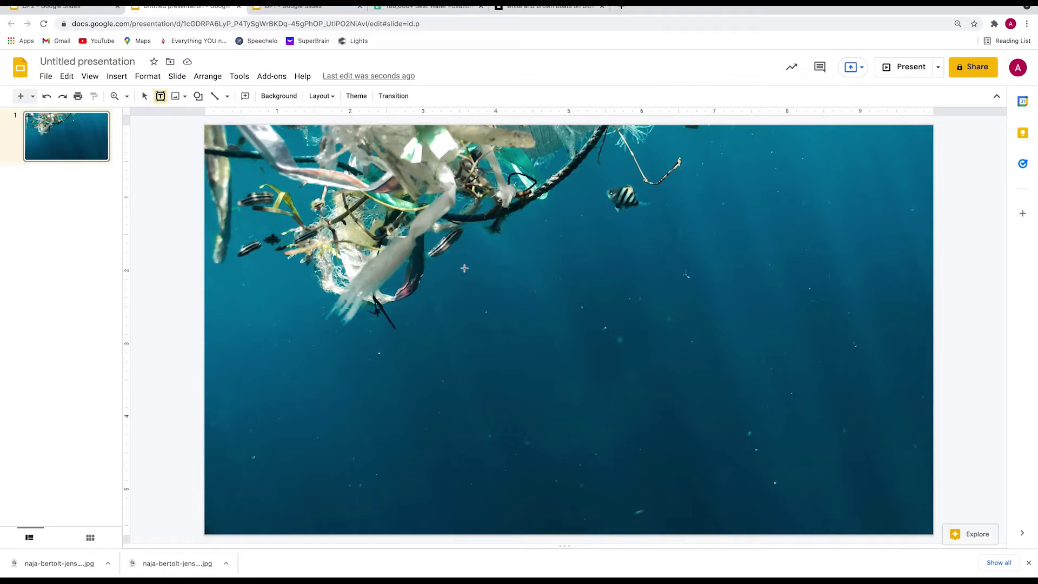
{"action": "left_click", "coordinate": [566, 324]}
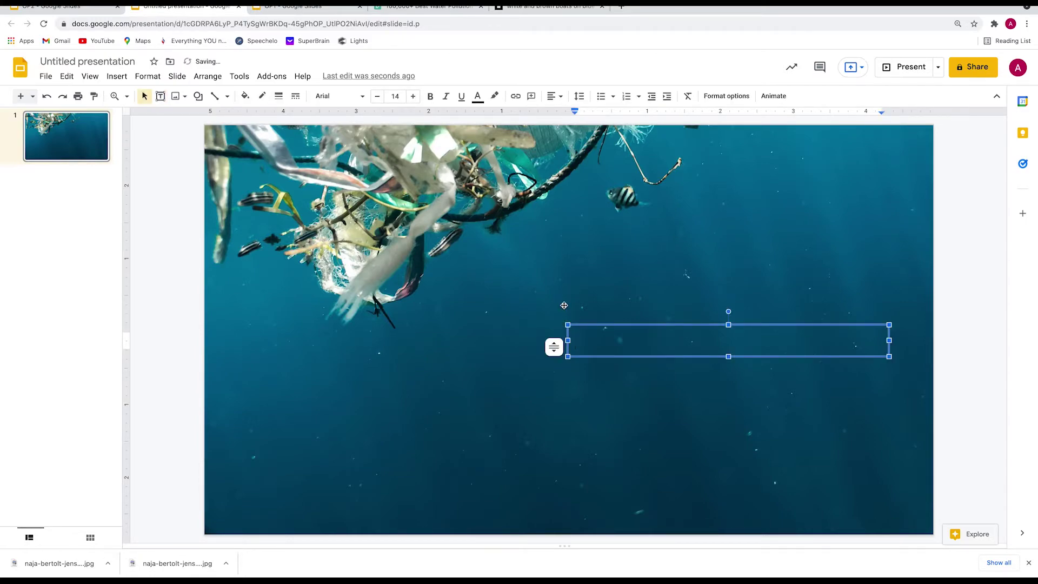
{"action": "type", "text": "WATER CRISIS IN CAM"}
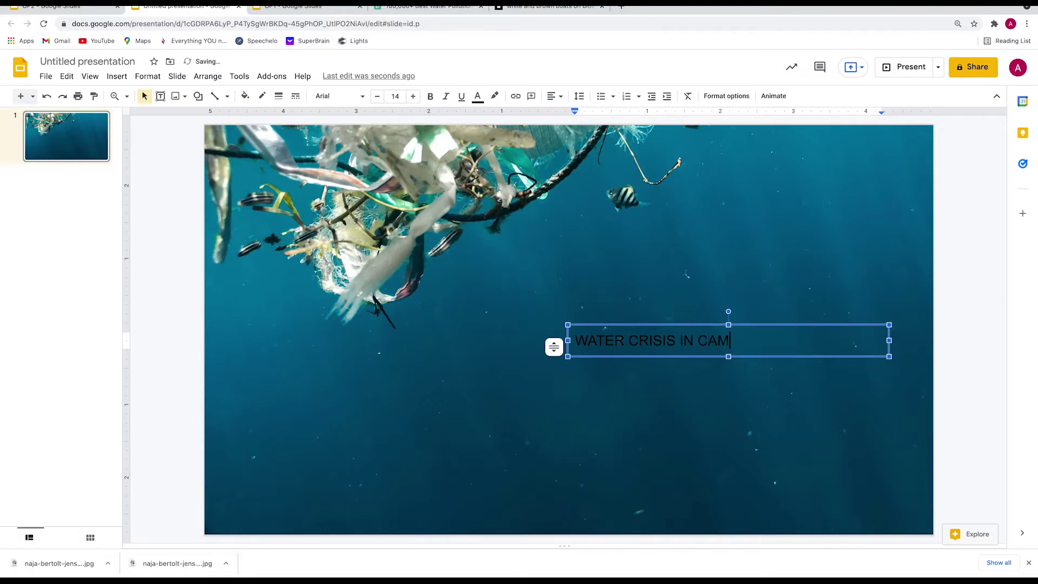
{"action": "type", "text": "BODIA"}
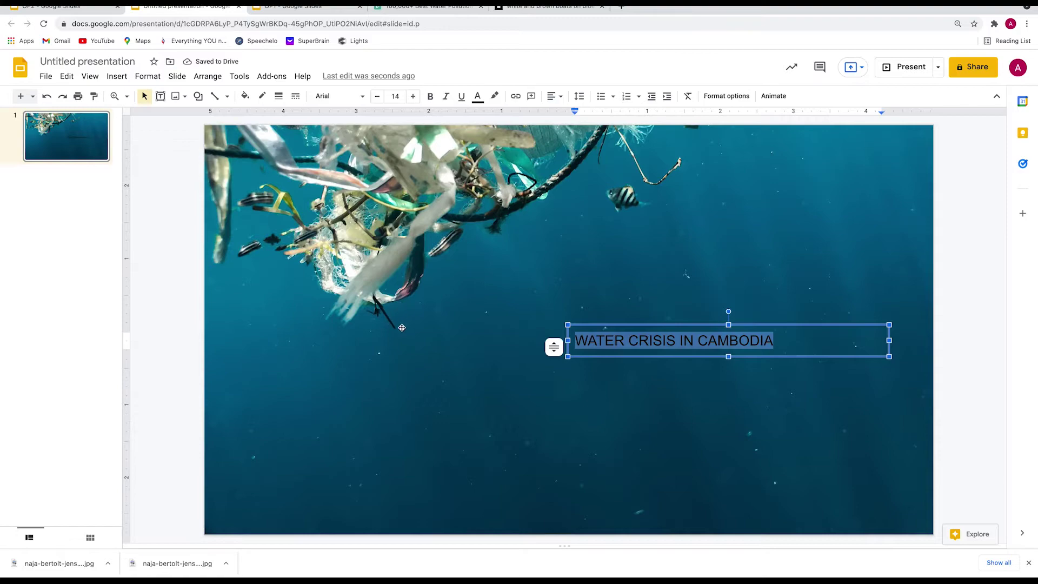
{"action": "left_click", "coordinate": [355, 97]}
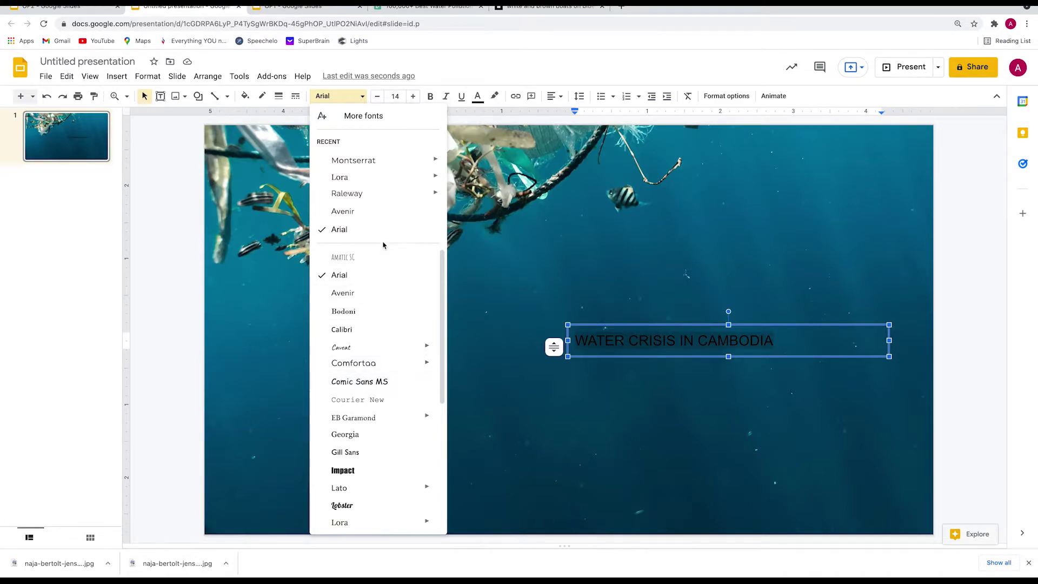
Format the title as white bold Raleway at 40 pt, centre-aligned
{"action": "left_click", "coordinate": [347, 194]}
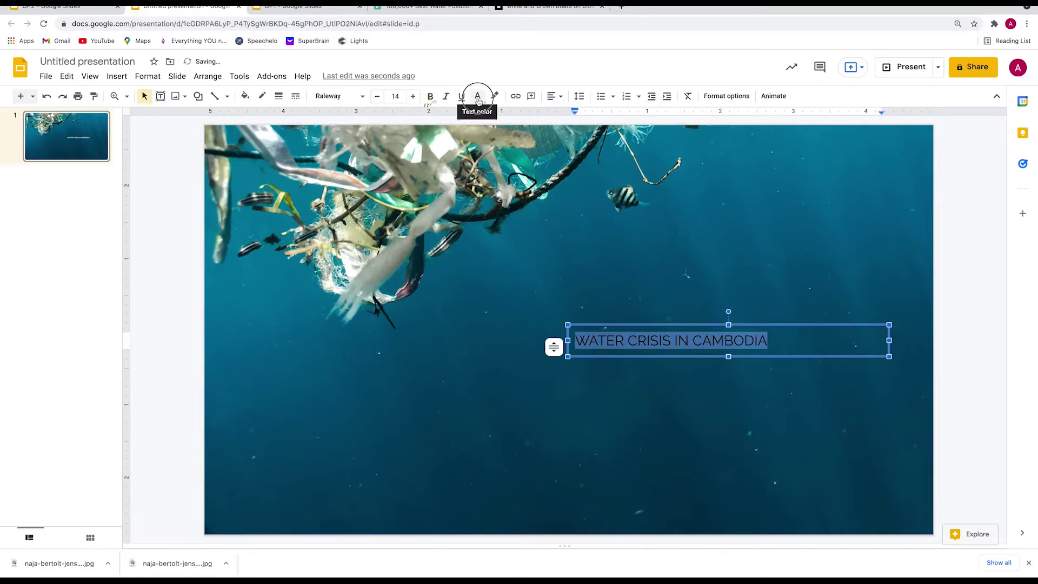
{"action": "left_click", "coordinate": [430, 96]}
{"action": "left_click", "coordinate": [478, 96]}
{"action": "left_click", "coordinate": [496, 128]}
{"action": "left_click", "coordinate": [395, 96]}
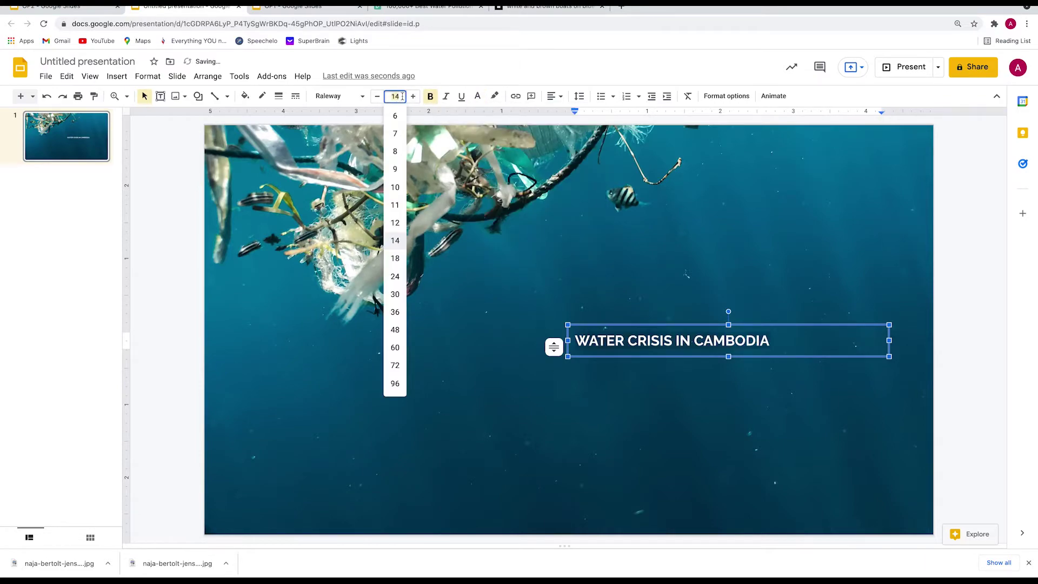
{"action": "type", "text": "59"}
{"action": "key", "text": "Return"}
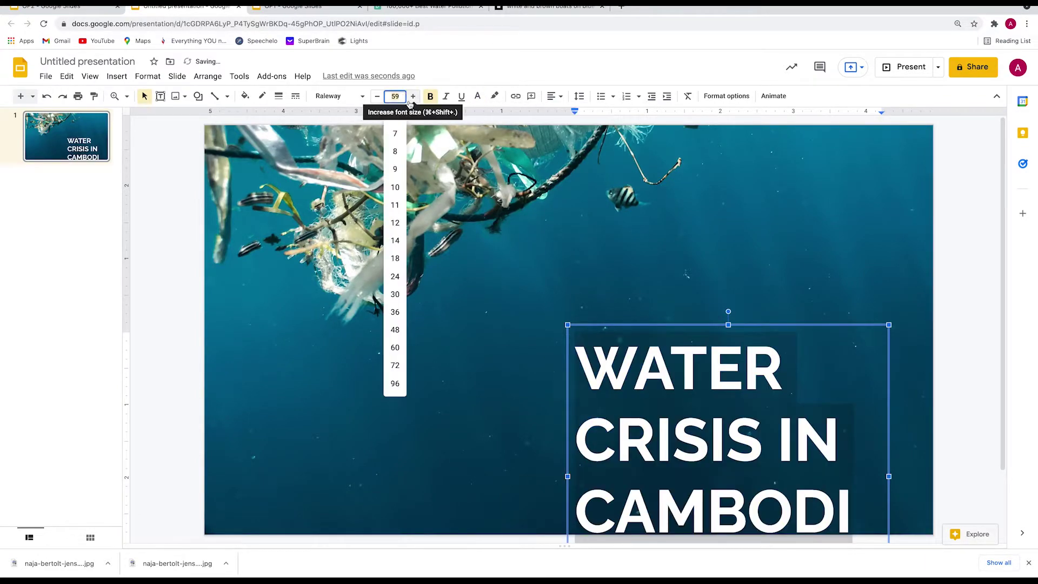
{"action": "type", "text": "40"}
{"action": "key", "text": "Return"}
{"action": "left_click", "coordinate": [560, 96]}
{"action": "left_click", "coordinate": [573, 114]}
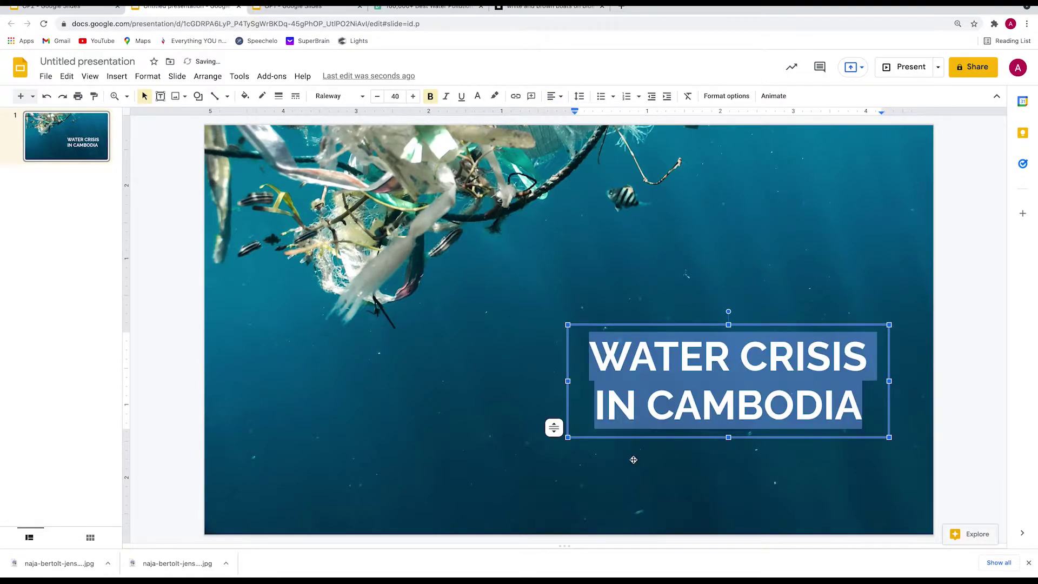
Widen the title box and place it centred horizontally, slightly higher on the slide
{"action": "left_click_drag", "start_coordinate": [567, 381], "coordinate": [258, 370]}
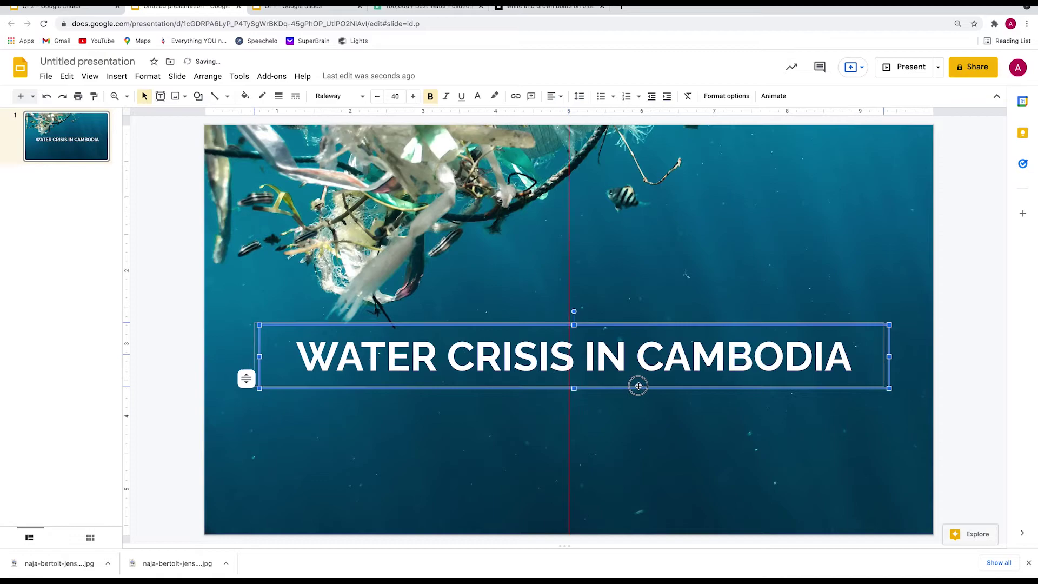
{"action": "left_click_drag", "start_coordinate": [639, 385], "coordinate": [591, 328]}
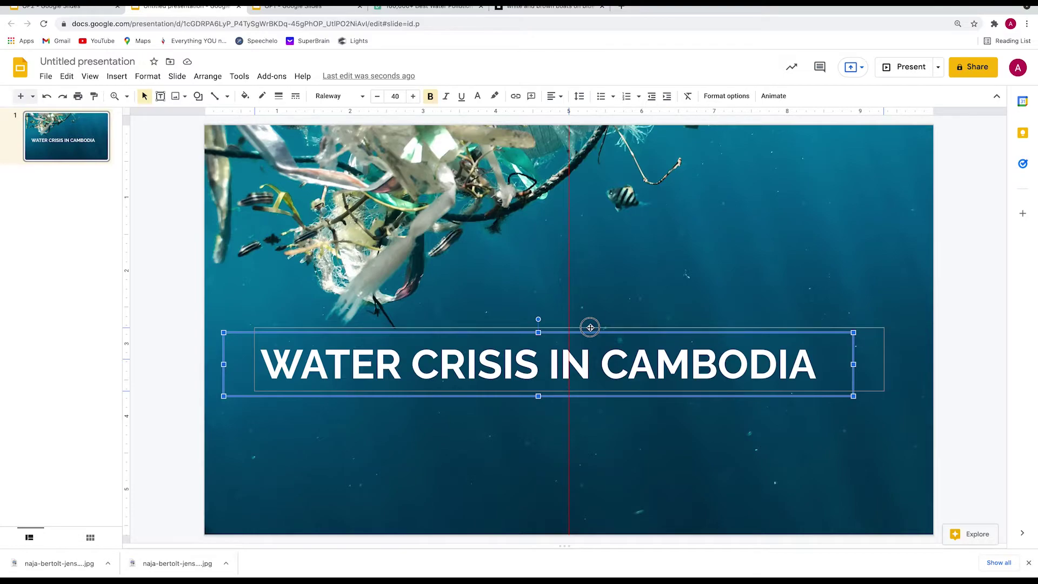
{"action": "left_click_drag", "start_coordinate": [590, 327], "coordinate": [589, 296]}
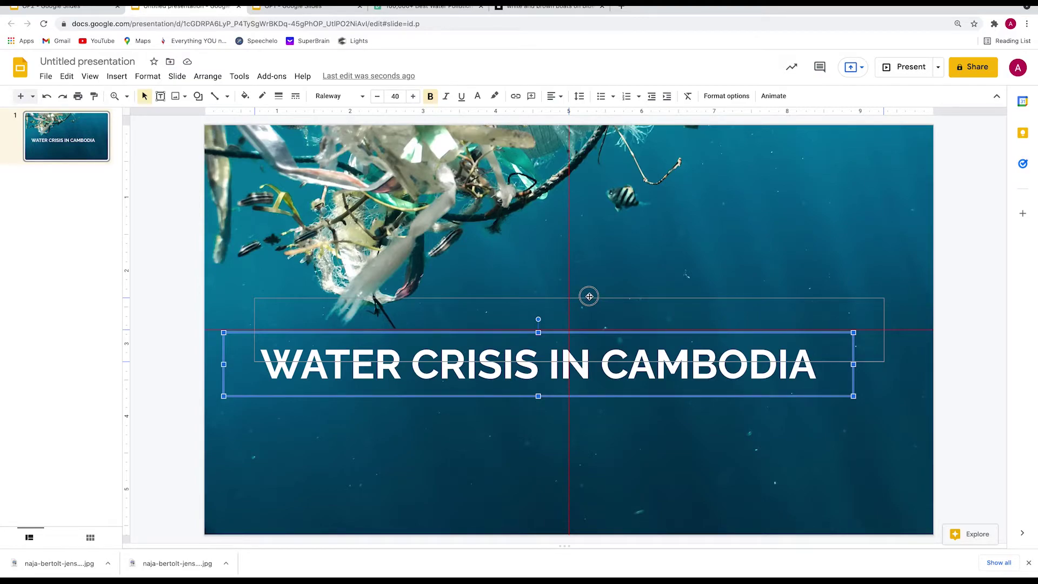
{"action": "left_click_drag", "start_coordinate": [589, 296], "coordinate": [589, 297]}
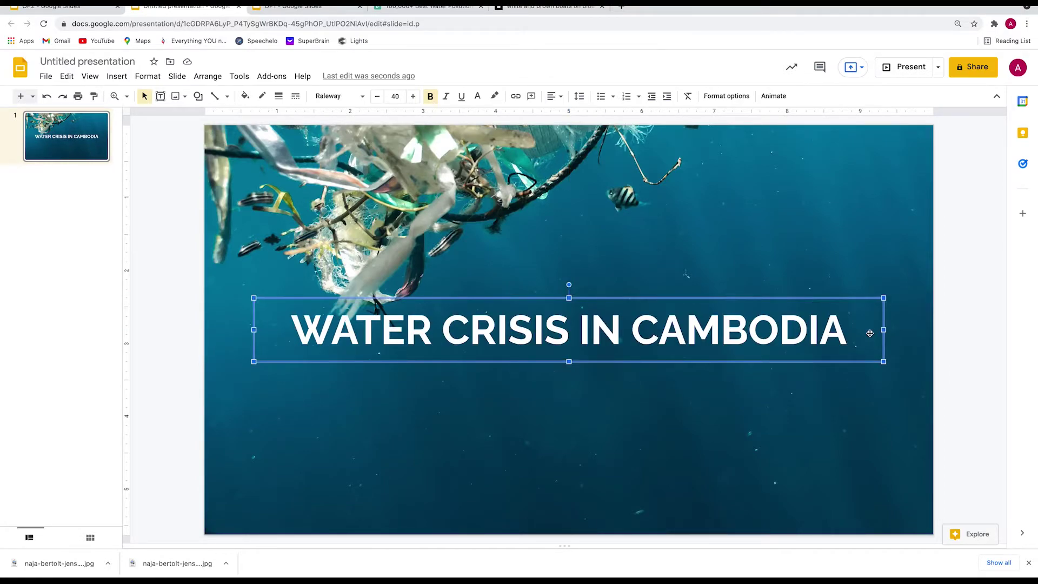
Break the title before IN and shrink the IN CAMBODIA line to a smaller size
{"action": "left_click_drag", "start_coordinate": [569, 331], "coordinate": [295, 324]}
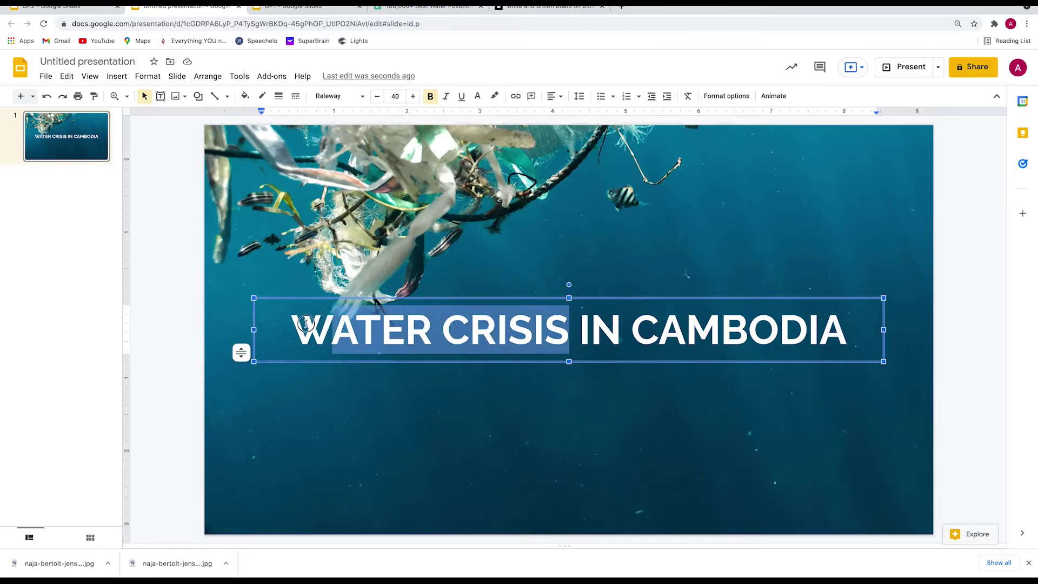
{"action": "left_click", "coordinate": [665, 328]}
{"action": "left_click", "coordinate": [577, 331]}
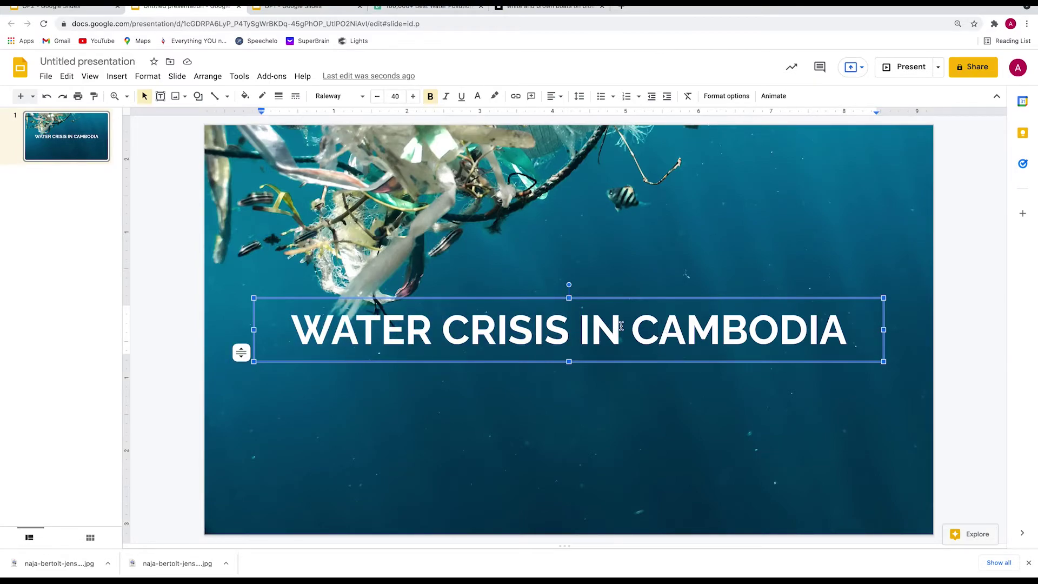
{"action": "key", "text": "Return"}
{"action": "key", "text": "shift+End"}
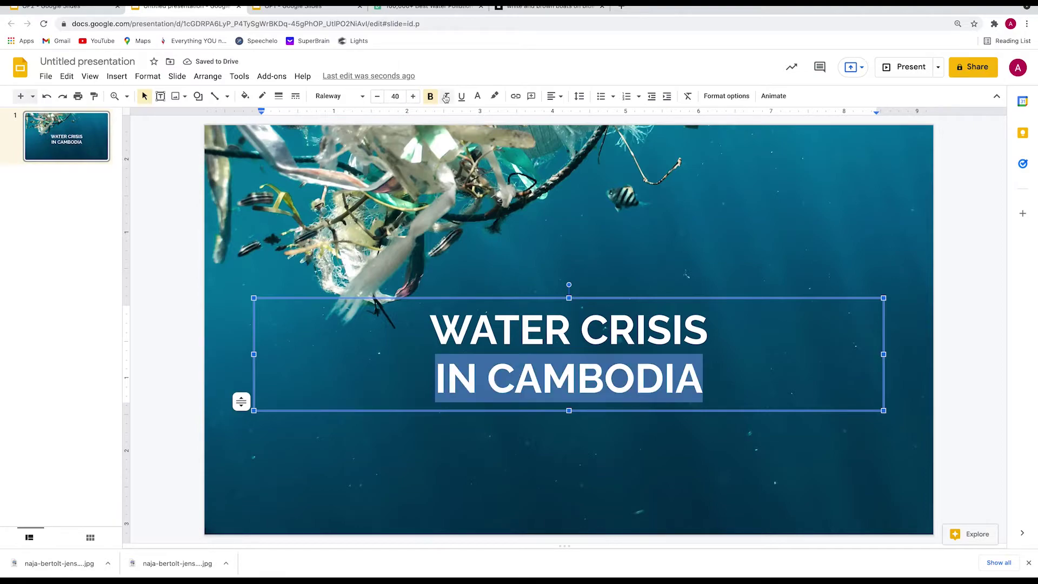
{"action": "left_click", "coordinate": [400, 98]}
{"action": "left_click", "coordinate": [395, 277]}
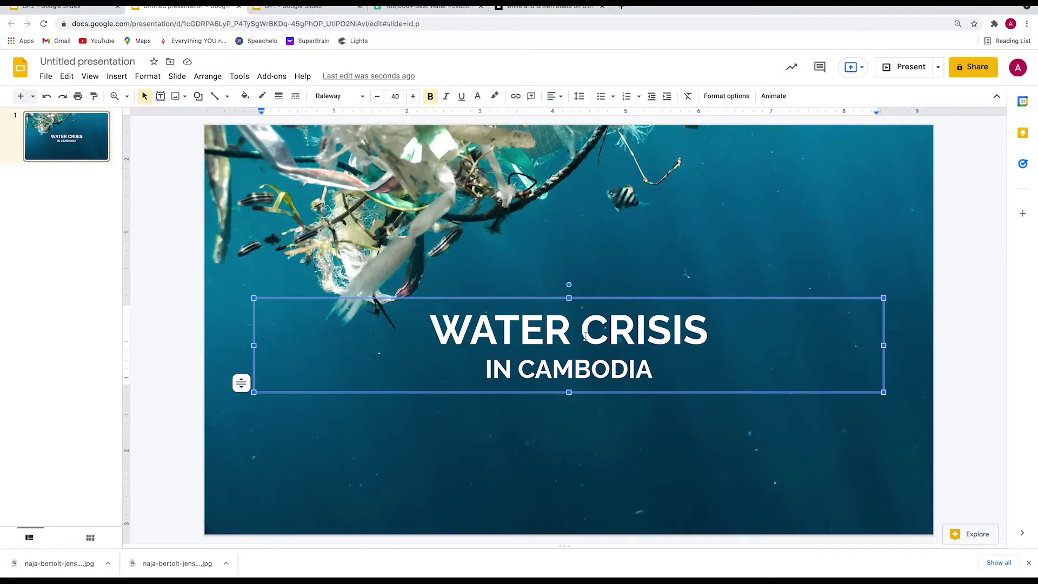
Set the title's custom line spacing to 0.7 and enlarge WATER CRISIS to 55 pt
{"action": "key", "text": "ctrl+a"}
{"action": "left_click", "coordinate": [579, 97]}
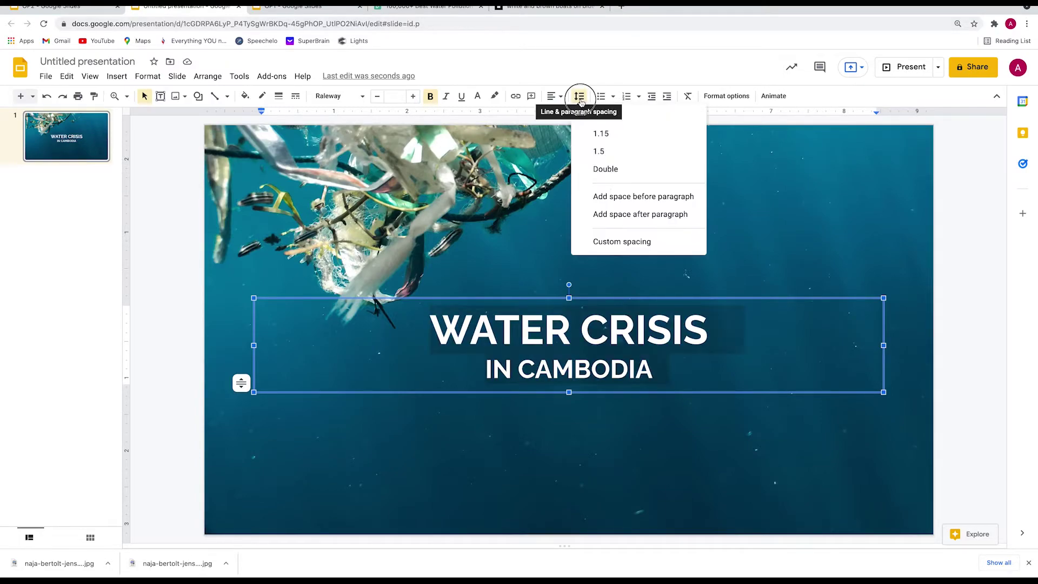
{"action": "left_click", "coordinate": [591, 242]}
{"action": "left_click", "coordinate": [480, 279]}
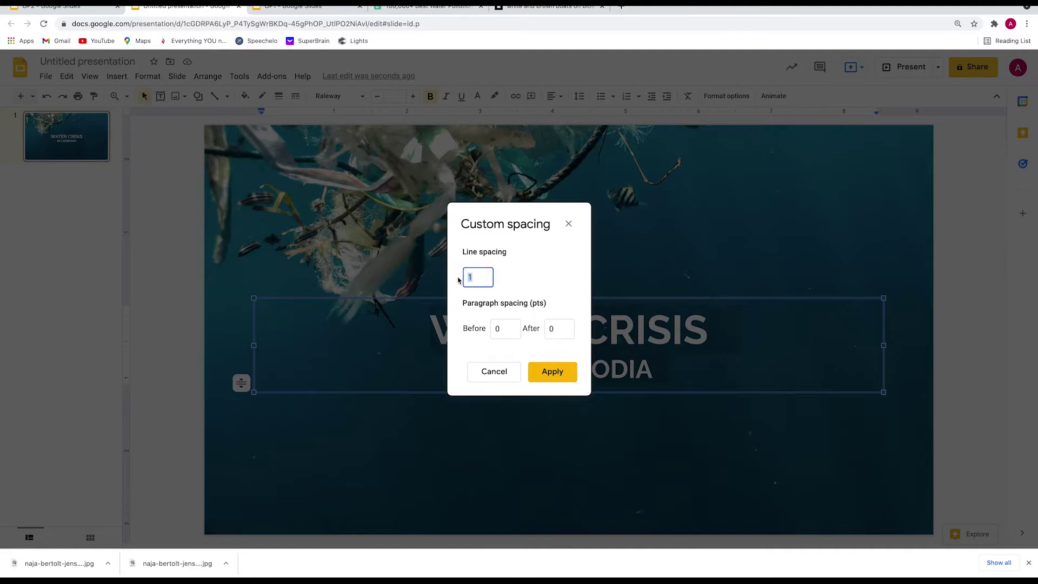
{"action": "key", "text": "BackSpace"}
{"action": "type", "text": ".7"}
{"action": "key", "text": "Return"}
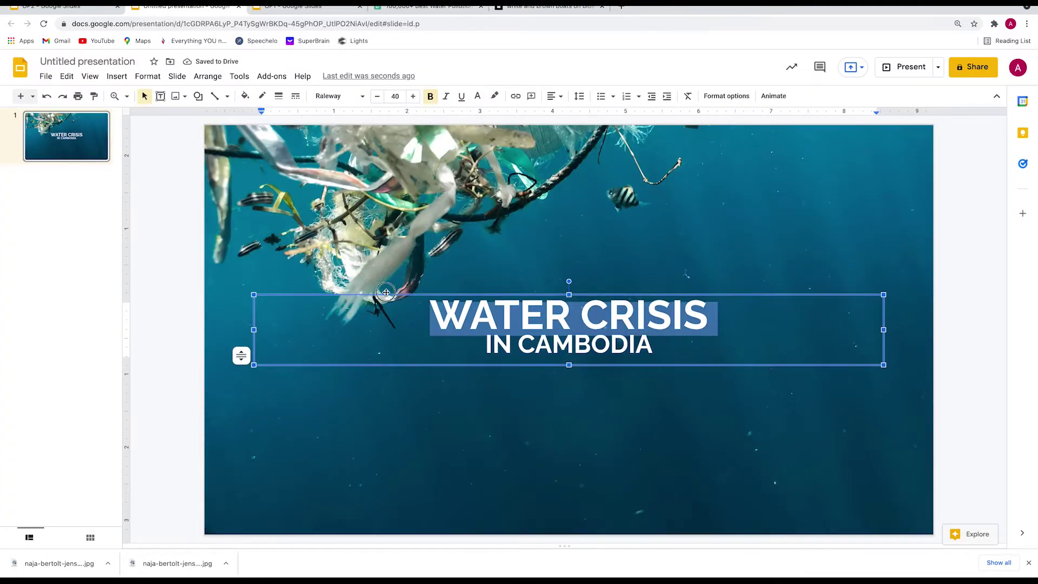
{"action": "left_click", "coordinate": [403, 99]}
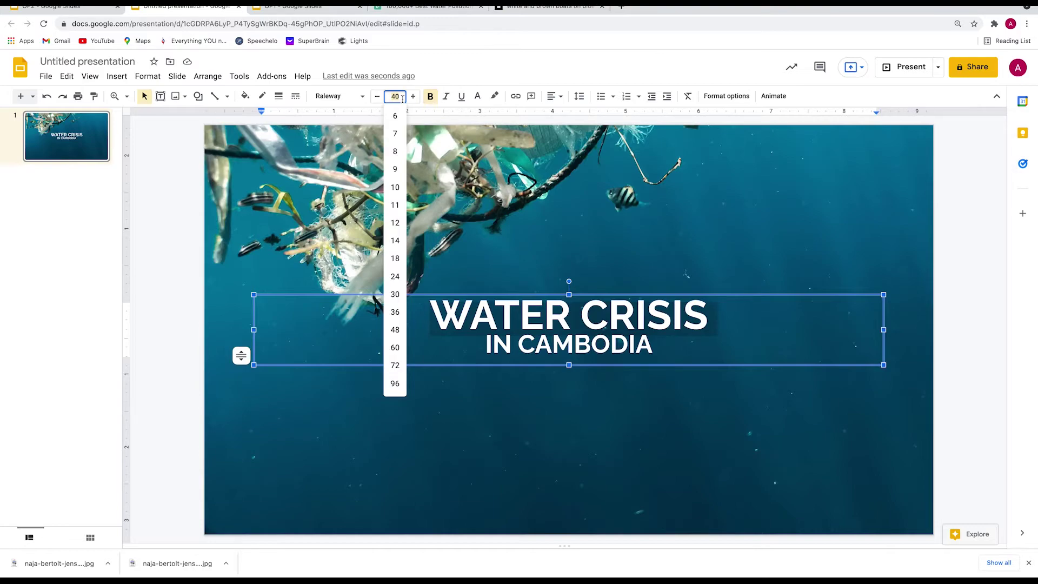
{"action": "type", "text": "55"}
{"action": "key", "text": "Return"}
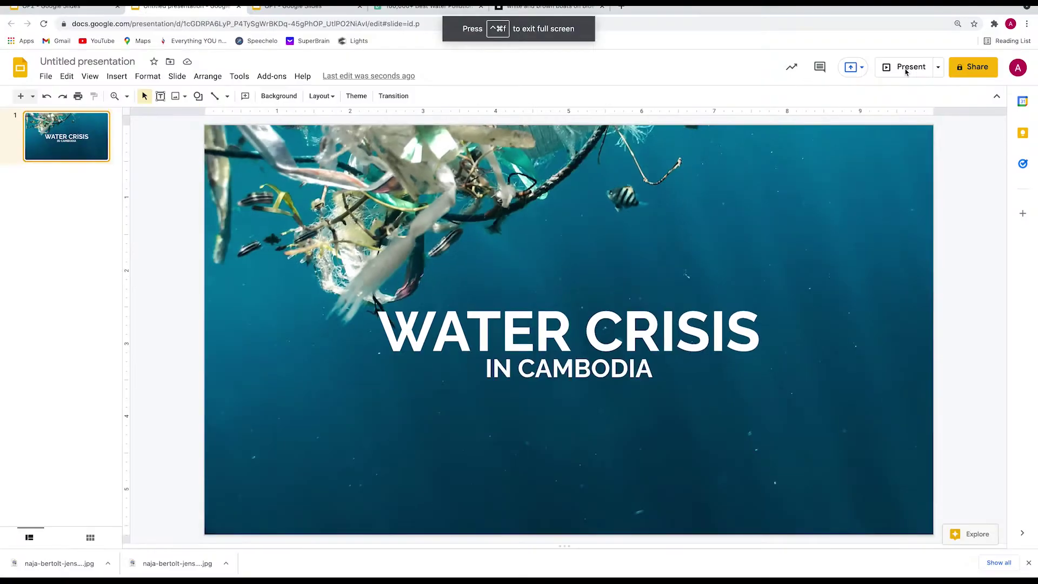
Add a centred, white 'By YI100' text box below the title
{"action": "left_click", "coordinate": [160, 96]}
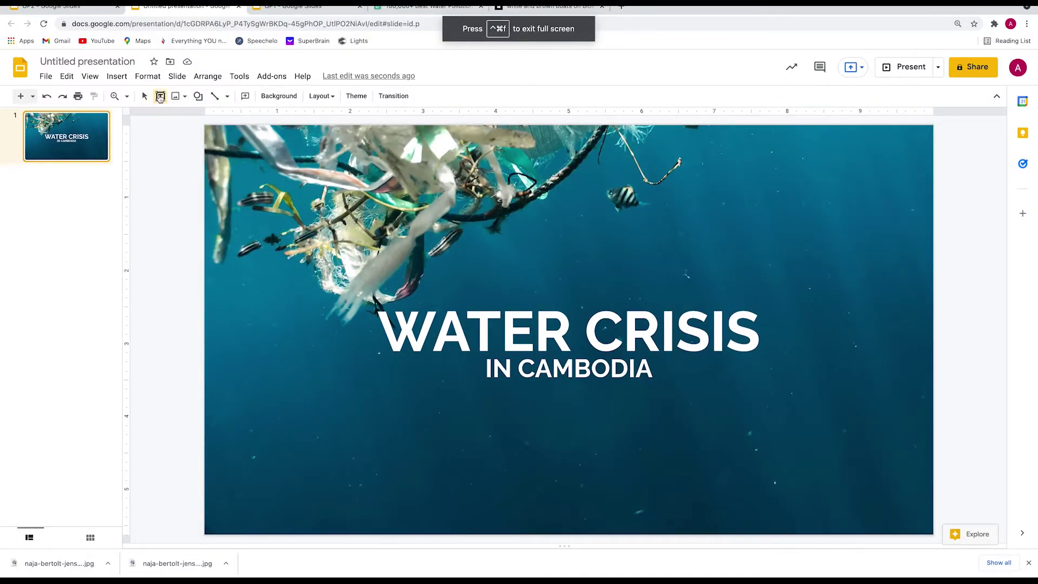
{"action": "left_click", "coordinate": [541, 416]}
{"action": "type", "text": "By YI 100"}
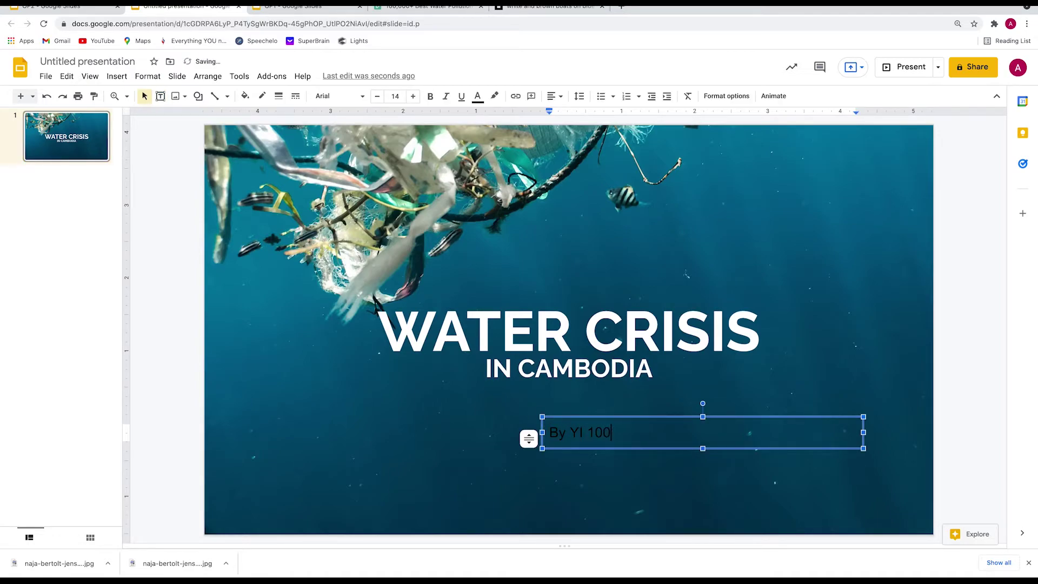
{"action": "key", "text": "BackSpace"}
{"action": "key", "text": "ctrl+a"}
{"action": "left_click", "coordinate": [554, 96]}
{"action": "left_click", "coordinate": [563, 114]}
{"action": "left_click", "coordinate": [477, 97]}
{"action": "left_click", "coordinate": [495, 130]}
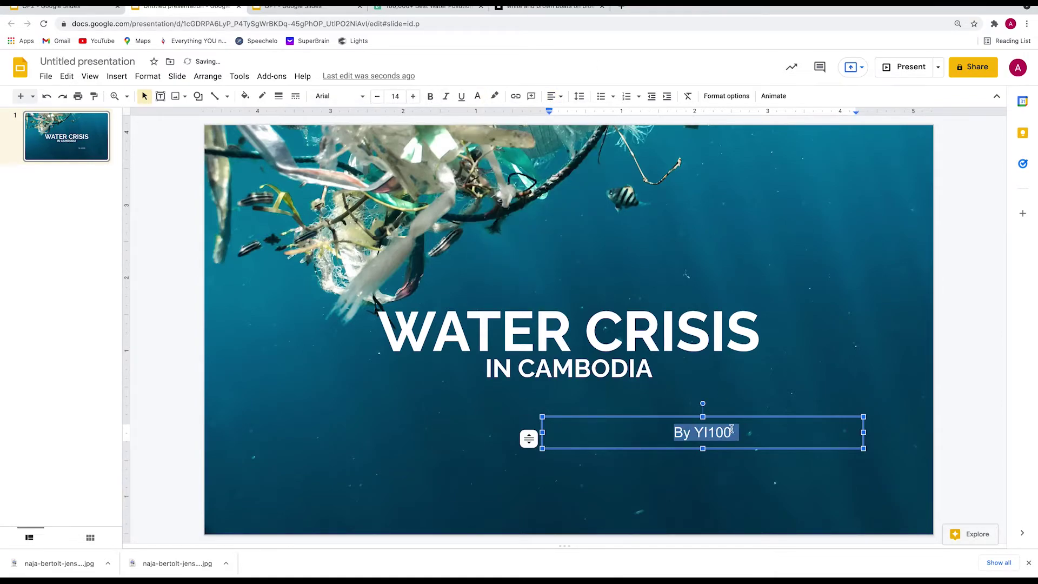
Set the credit in Lora at size 11 and move it centred beneath the title
{"action": "left_click", "coordinate": [342, 97]}
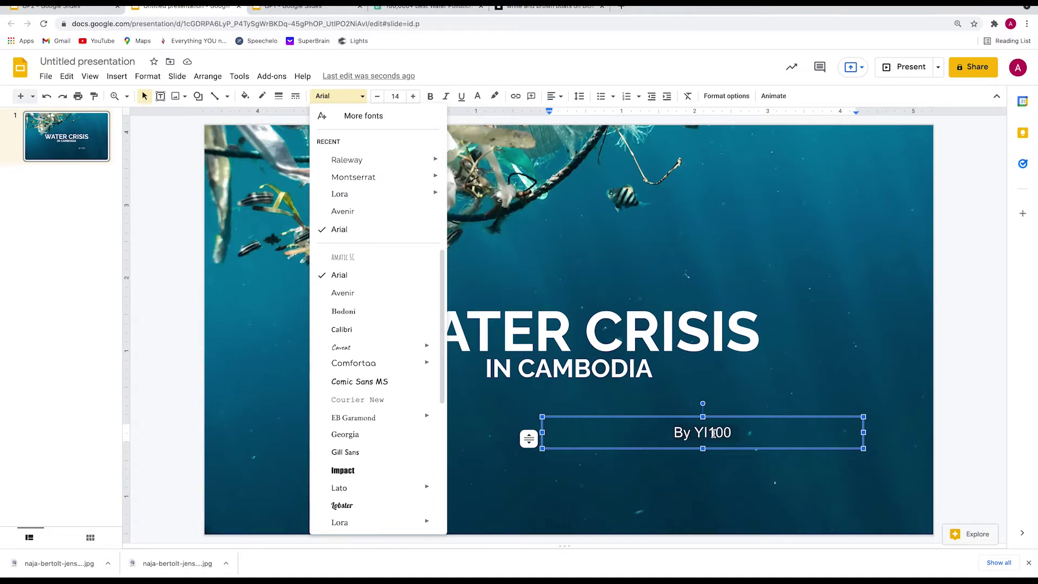
{"action": "left_click", "coordinate": [349, 195]}
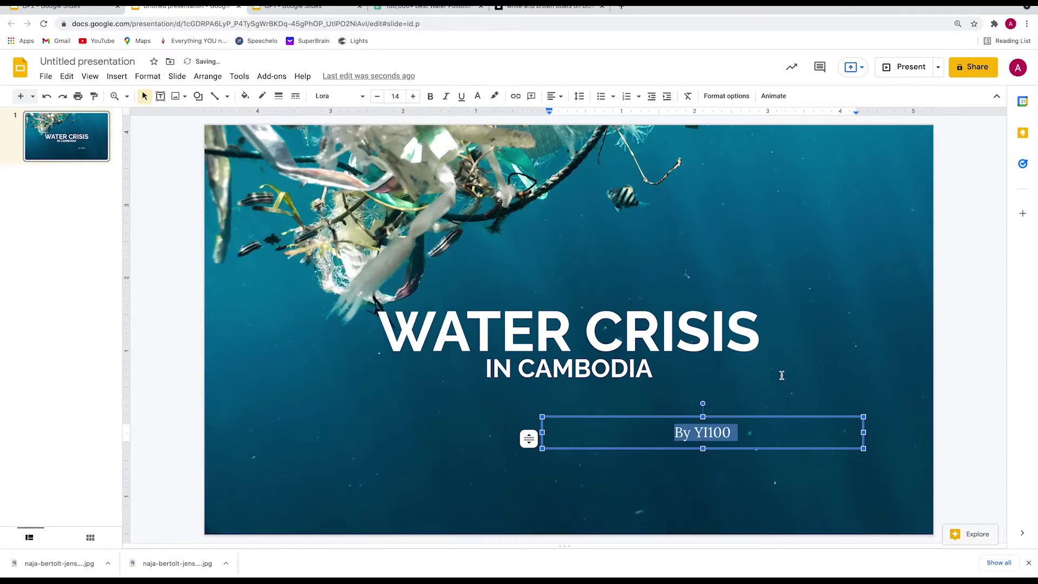
{"action": "left_click_drag", "start_coordinate": [748, 449], "coordinate": [614, 427]}
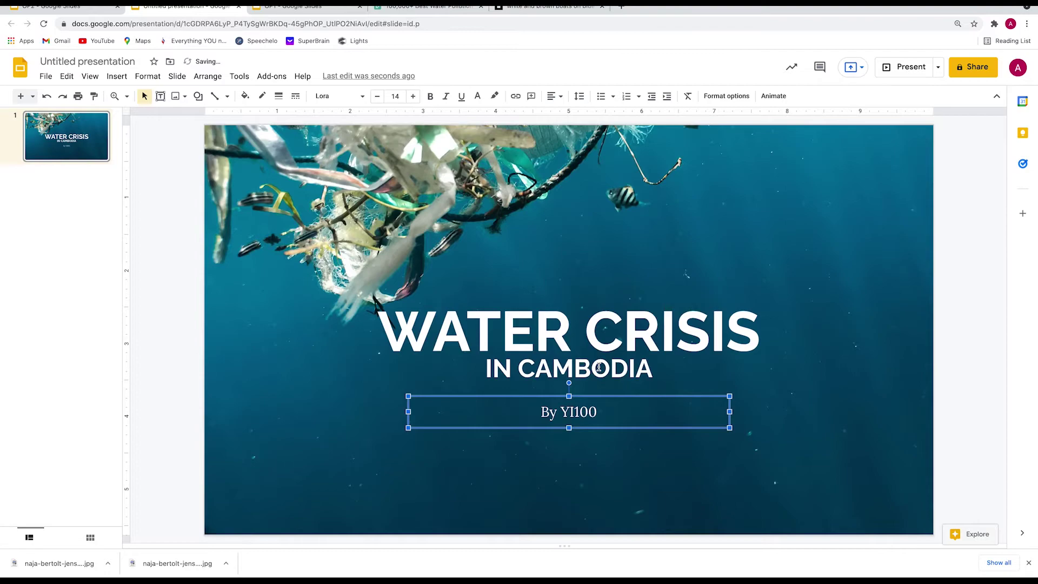
{"action": "left_click", "coordinate": [597, 368]}
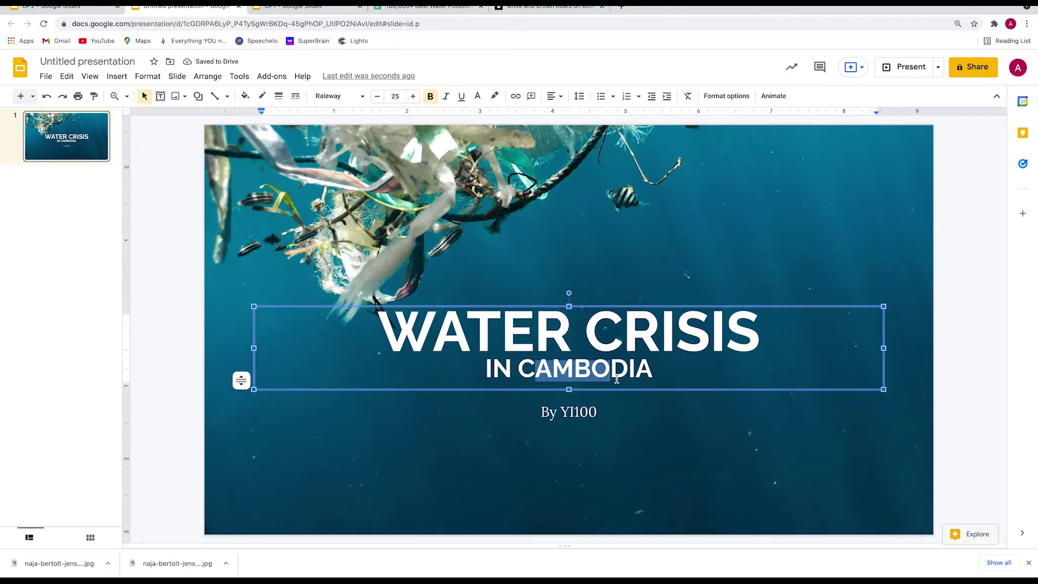
{"action": "left_click_drag", "start_coordinate": [560, 412], "coordinate": [509, 409]}
{"action": "left_click", "coordinate": [597, 412]}
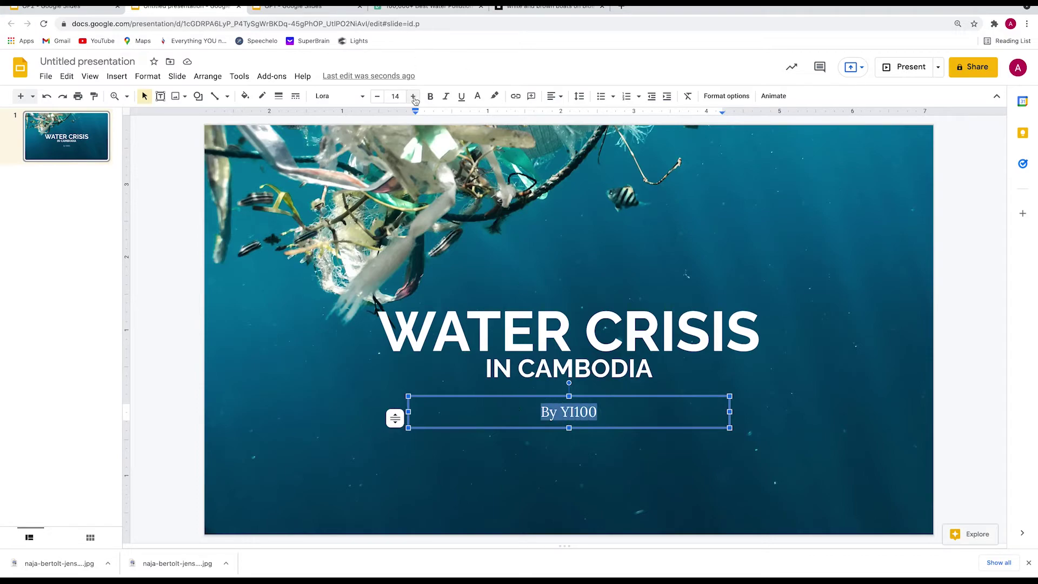
{"action": "left_click", "coordinate": [395, 96]}
{"action": "type", "text": "111"}
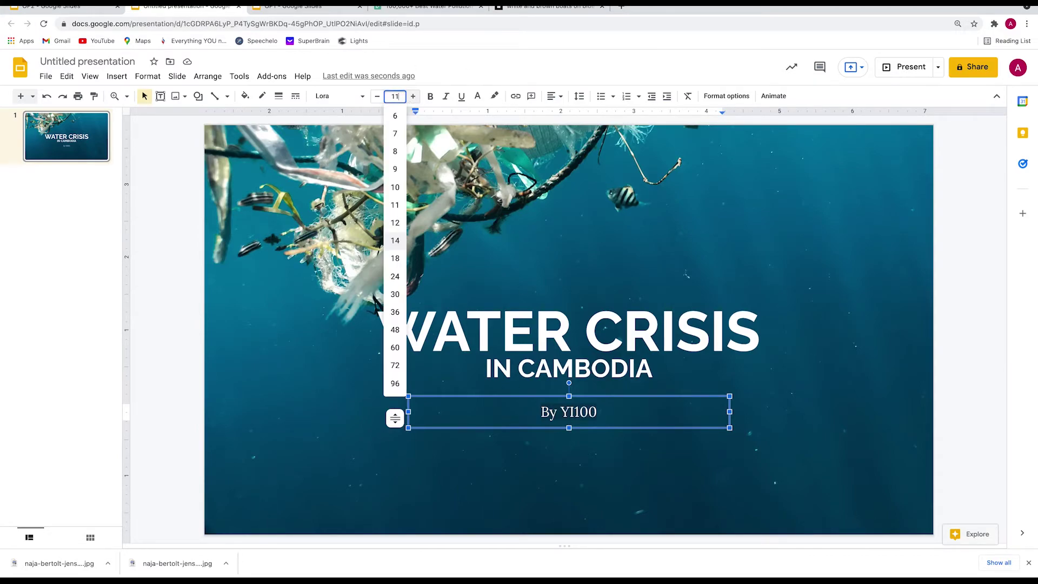
{"action": "key", "text": "Return"}
{"action": "left_click_drag", "start_coordinate": [519, 369], "coordinate": [591, 384]}
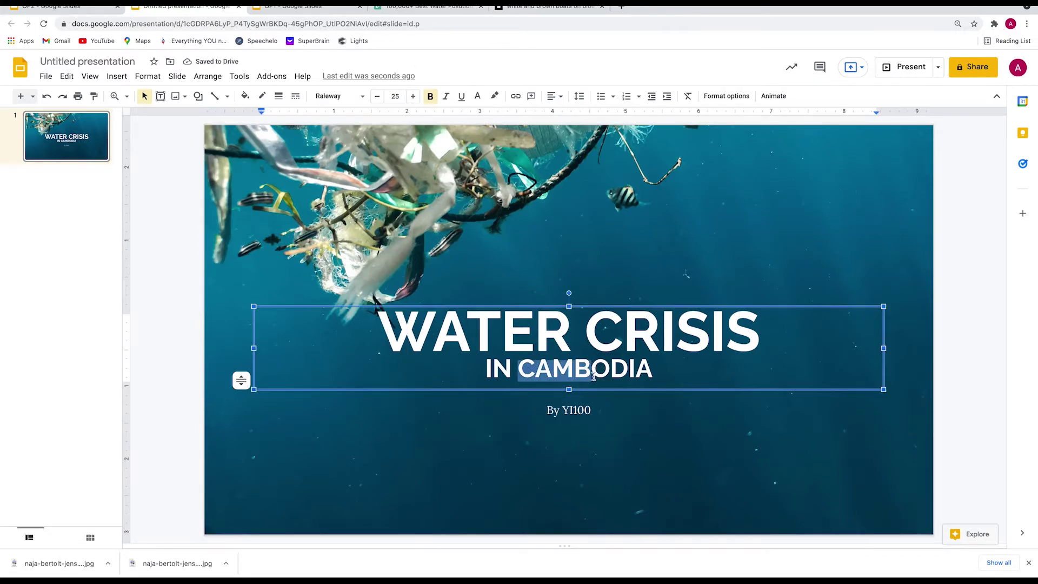
{"action": "left_click", "coordinate": [973, 384]}
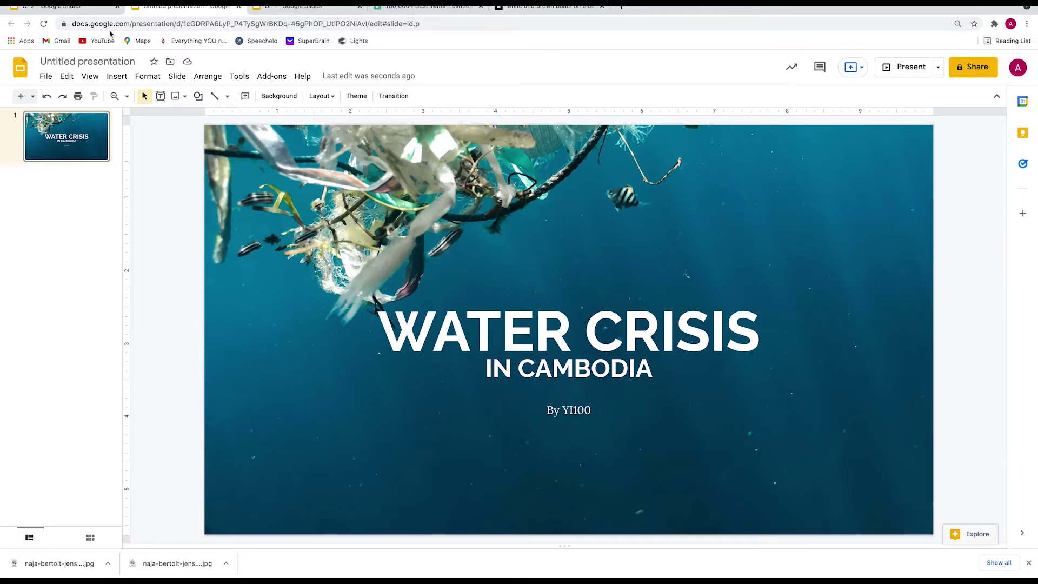
Check the spacing between agenda items in the OP2 reference deck's menu bar
{"action": "left_click", "coordinate": [81, 6]}
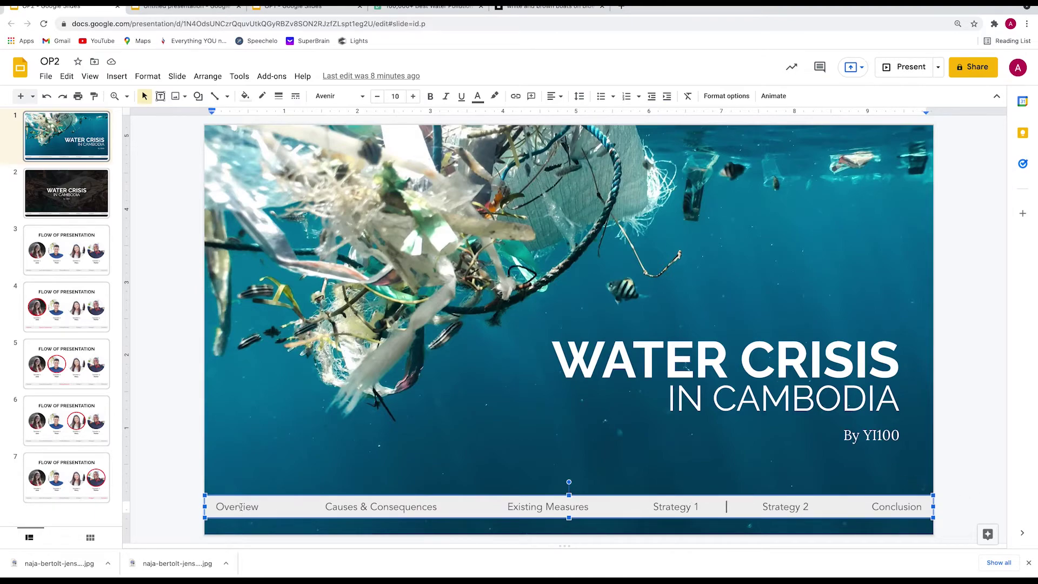
{"action": "left_click", "coordinate": [543, 509]}
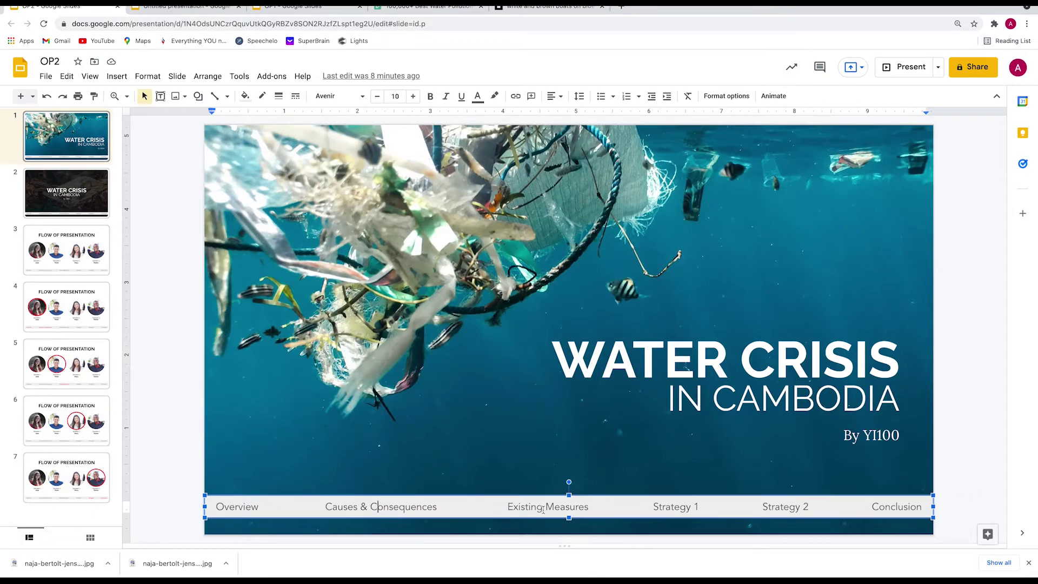
{"action": "left_click", "coordinate": [680, 508]}
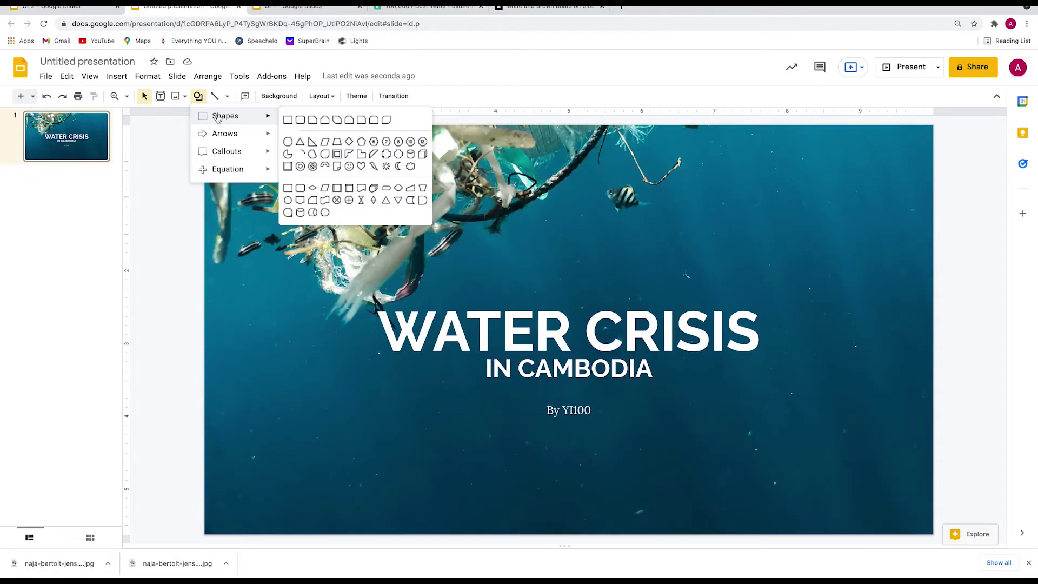
Draw a rectangle bar across the bottom of the title slide
{"action": "left_click", "coordinate": [198, 96]}
{"action": "left_click", "coordinate": [197, 97]}
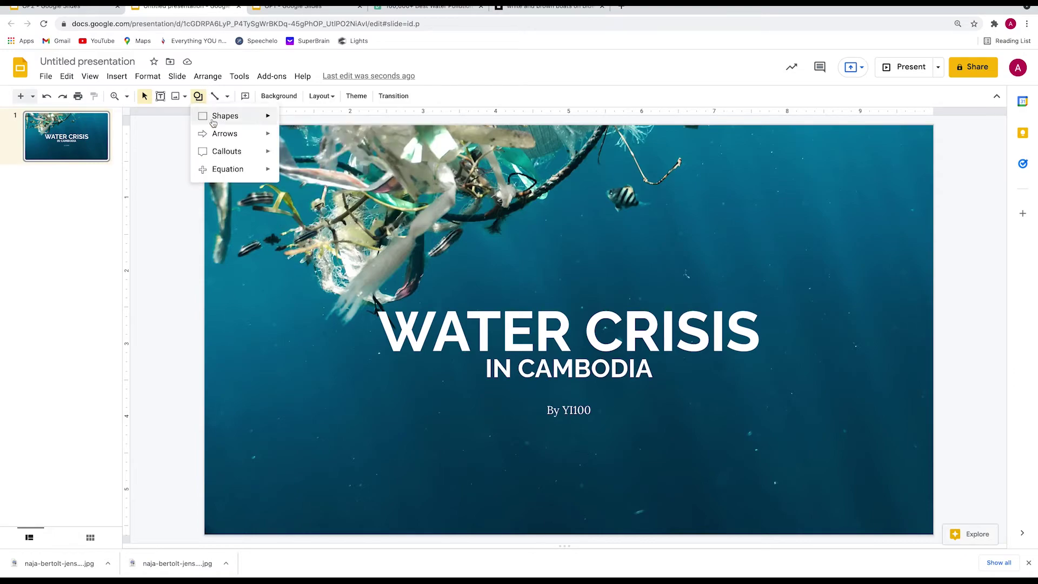
{"action": "mouse_move", "coordinate": [213, 124]}
{"action": "left_click", "coordinate": [287, 120]}
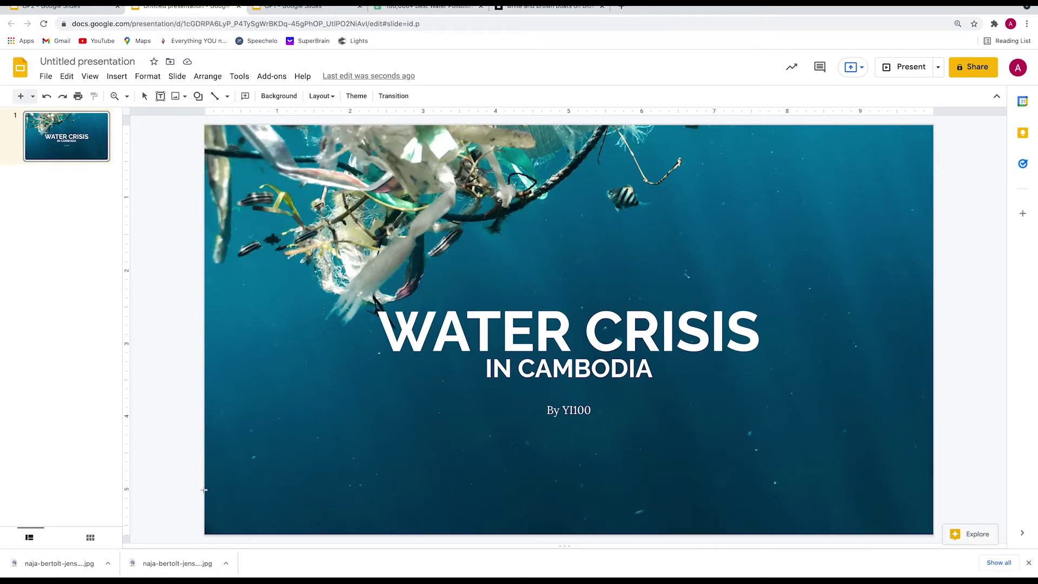
{"action": "left_click_drag", "start_coordinate": [204, 490], "coordinate": [932, 511]}
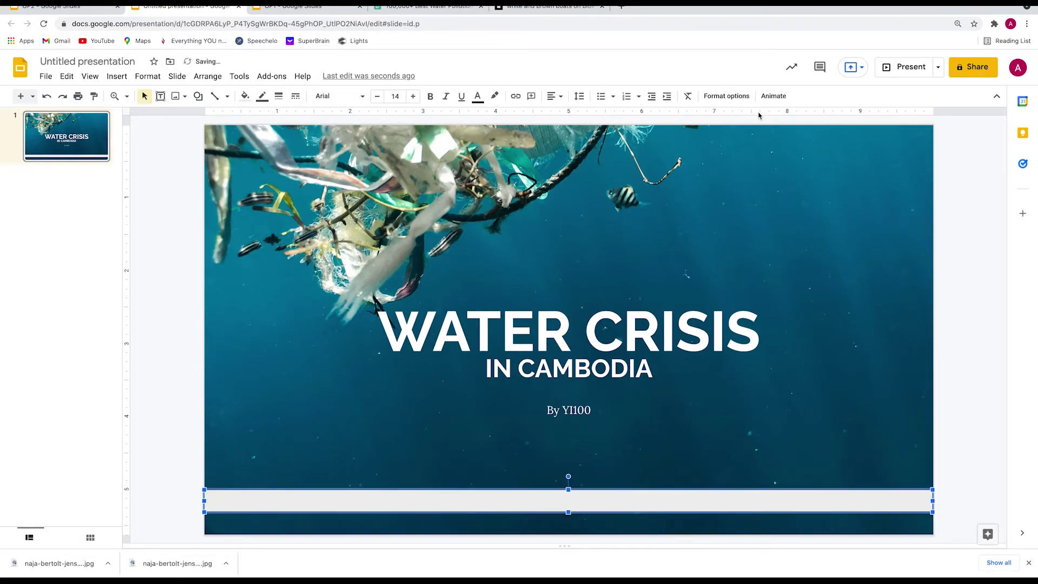
Set the bar's height to 0.3 inches and fill it light gray
{"action": "left_click", "coordinate": [726, 95]}
{"action": "left_click", "coordinate": [886, 136]}
{"action": "left_click", "coordinate": [946, 189]}
{"action": "type", "text": "0.3"}
{"action": "key", "text": "Return"}
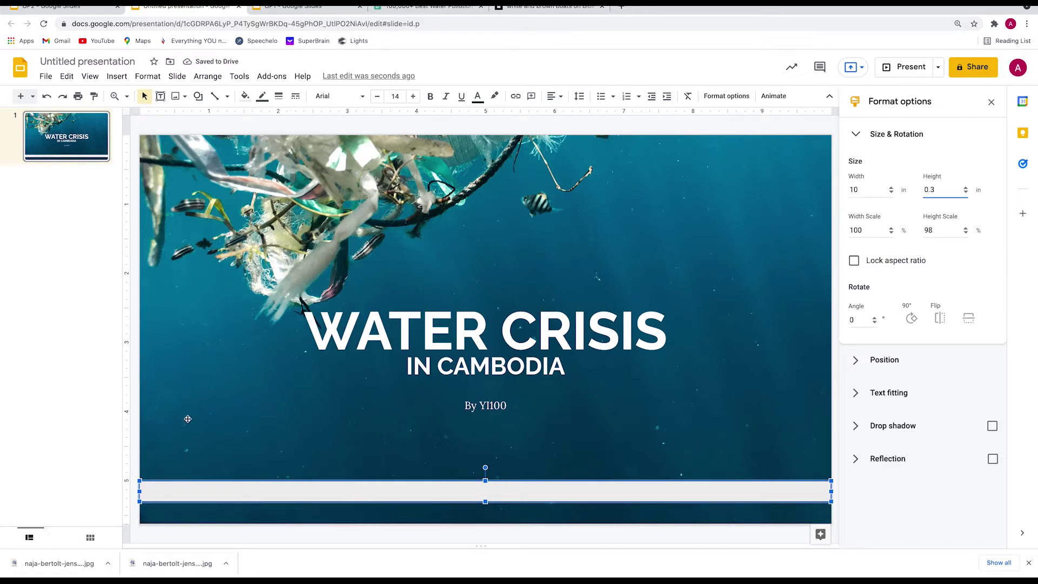
{"action": "left_click", "coordinate": [201, 486]}
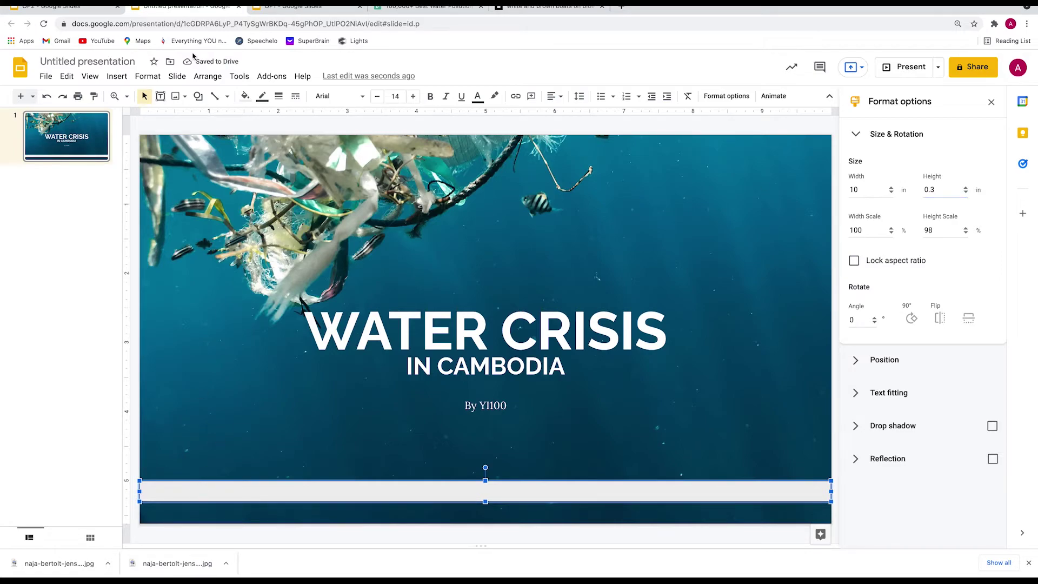
{"action": "left_click", "coordinate": [246, 98]}
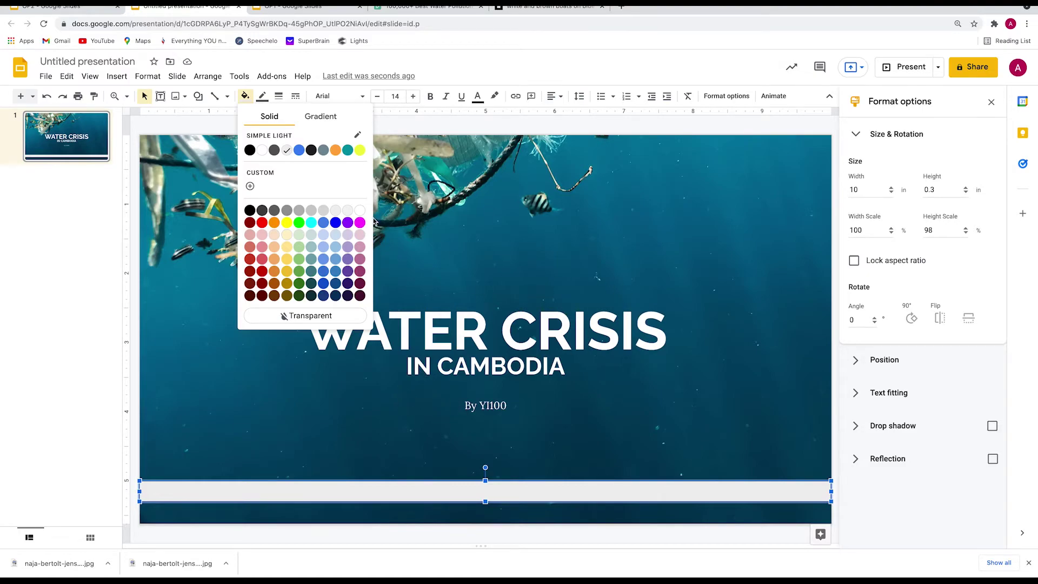
{"action": "left_click", "coordinate": [336, 212]}
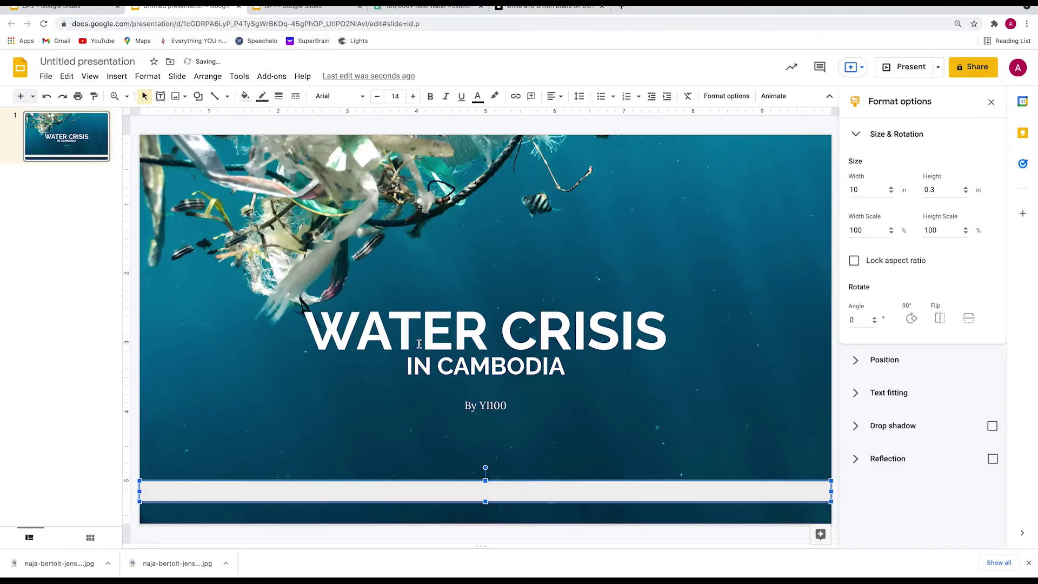
Type 'Overview', 'Causes & Consequences' and 'Existing Measures' into the bar, separated by tabs
{"action": "left_click", "coordinate": [991, 102]}
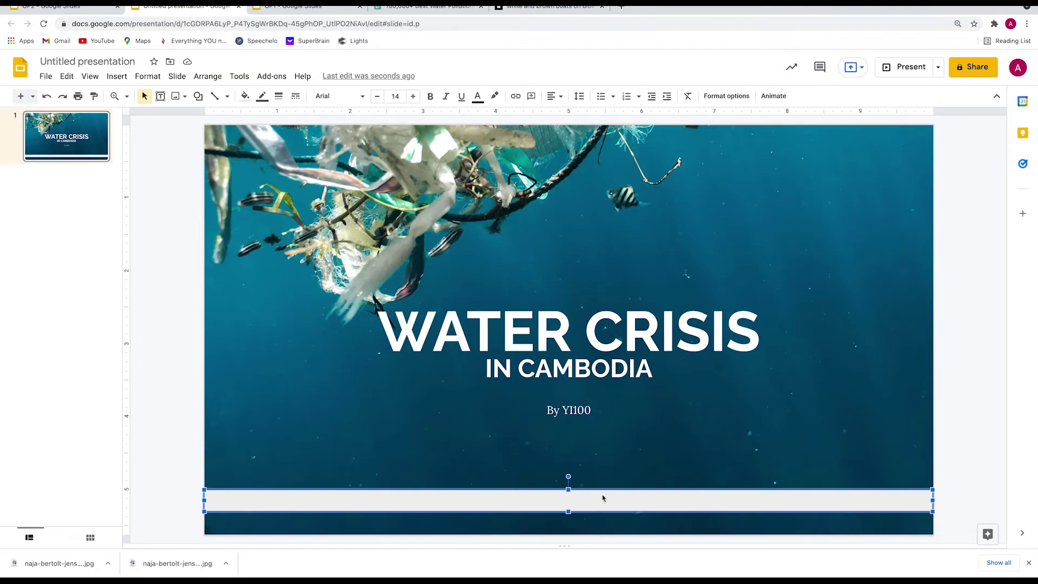
{"action": "type", "text": "Overview"}
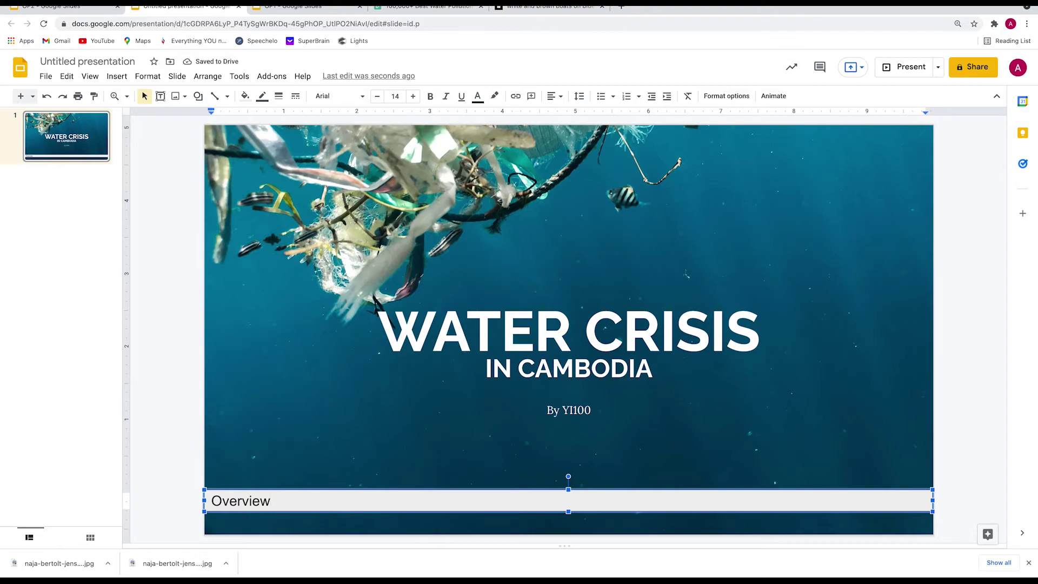
{"action": "key", "text": "Tab"}
{"action": "type", "text": "Causes & COns"}
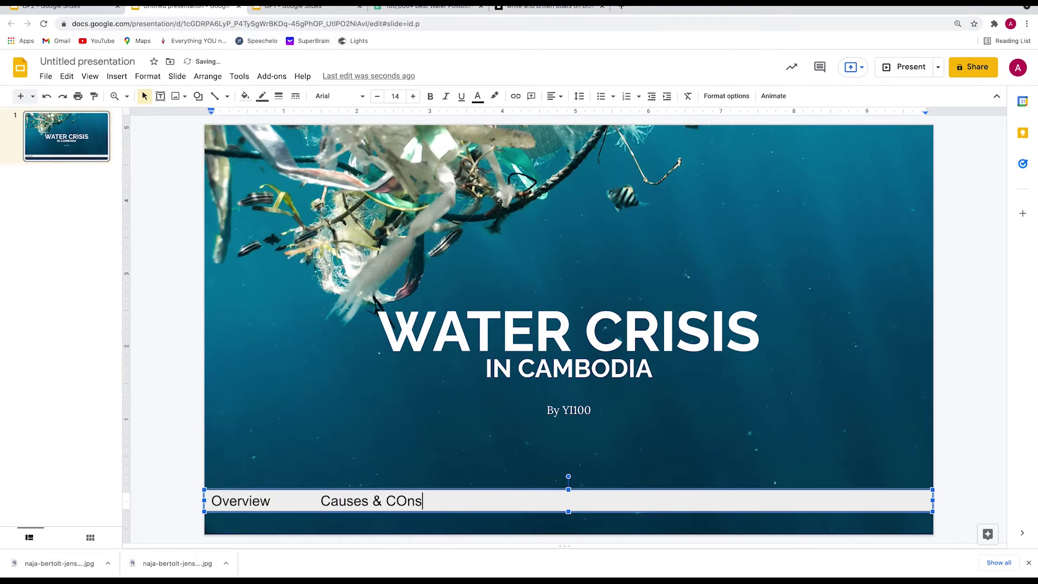
{"action": "key", "text": "BackSpace"}
{"action": "key", "text": "BackSpace"}
{"action": "key", "text": "BackSpace"}
{"action": "type", "text": "onsequences "}
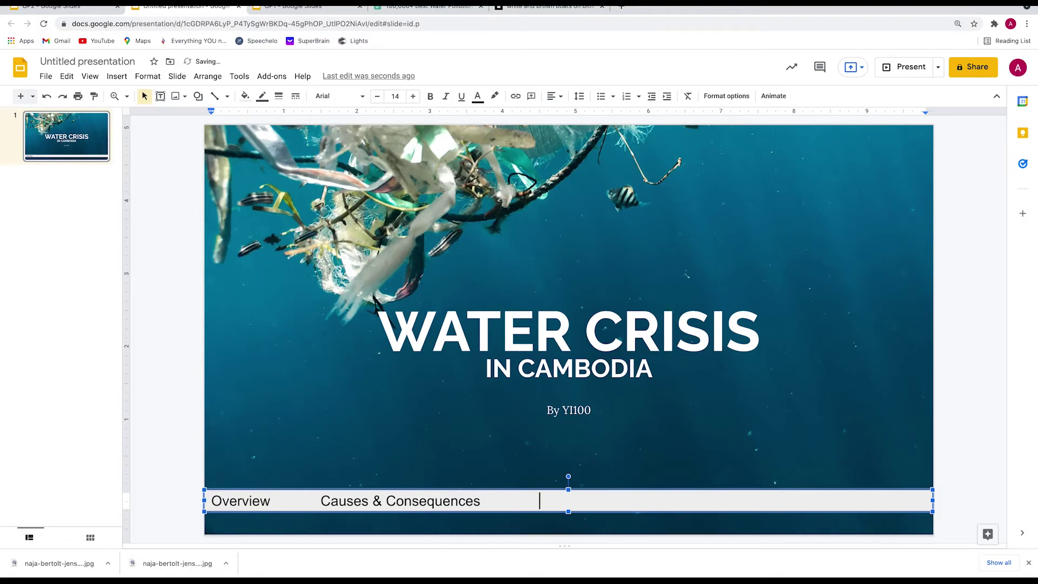
{"action": "type", "text": "Existing Measures"}
{"action": "key", "text": "Tab"}
Add 'Strategy 1', 'Strategy 2' and 'Conclusion', fixing the capitalisation typo in Conclusion
{"action": "type", "text": "Strategy 1"}
{"action": "key", "text": "Tab"}
{"action": "type", "text": "Strategy 2"}
{"action": "key", "text": "Tab"}
{"action": "type", "text": "COnclusion"}
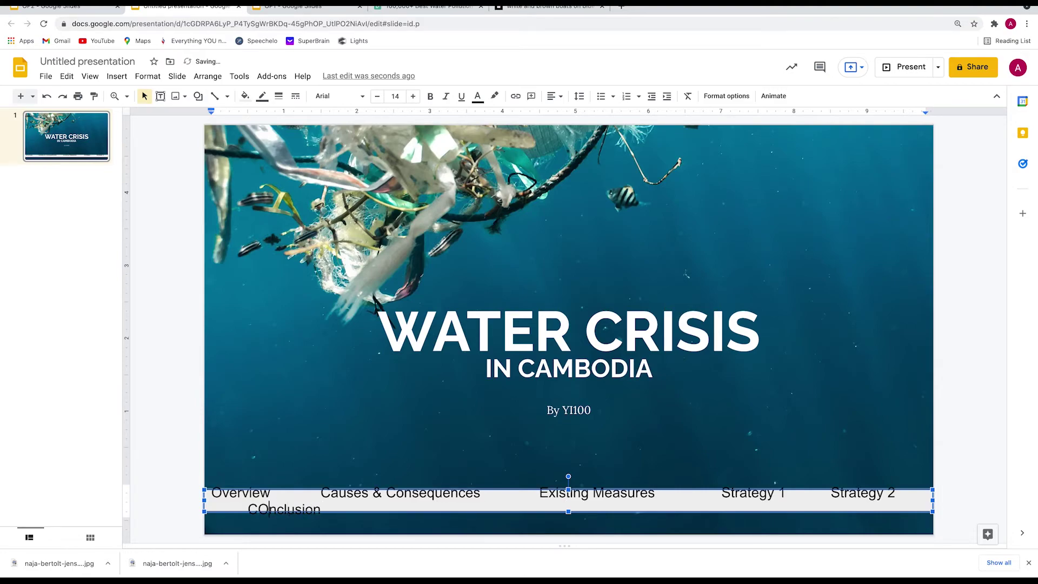
{"action": "left_click", "coordinate": [269, 509]}
{"action": "key", "text": "BackSpace"}
{"action": "type", "text": "o"}
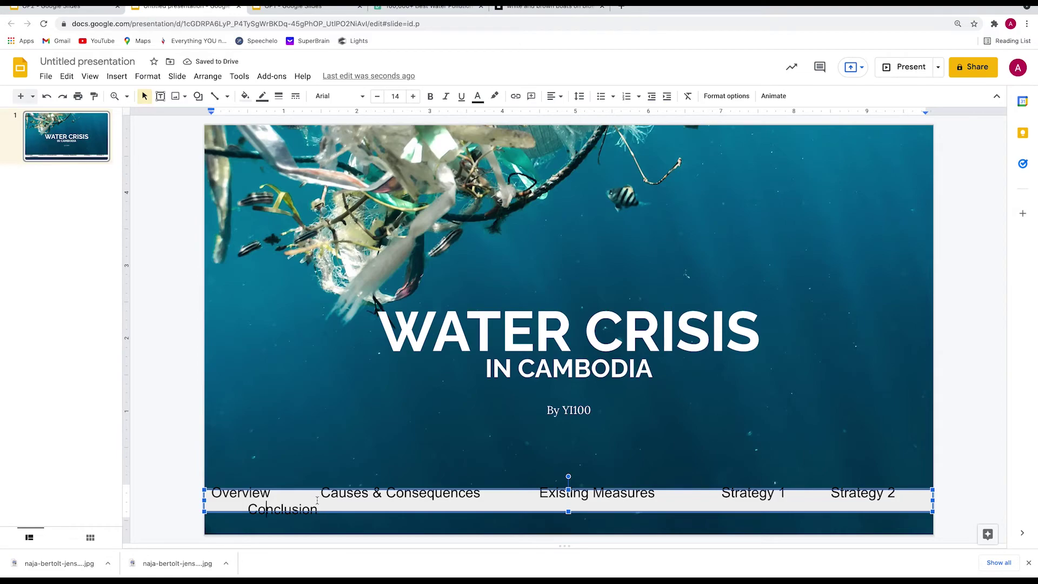
Select all the agenda text and reduce its font size two steps
{"action": "key", "text": "ctrl+a"}
{"action": "left_click", "coordinate": [378, 97]}
{"action": "left_click", "coordinate": [378, 97]}
Format the agenda text as Montserrat size 9, centre-aligned
{"action": "left_click", "coordinate": [379, 97]}
{"action": "left_click", "coordinate": [379, 97]}
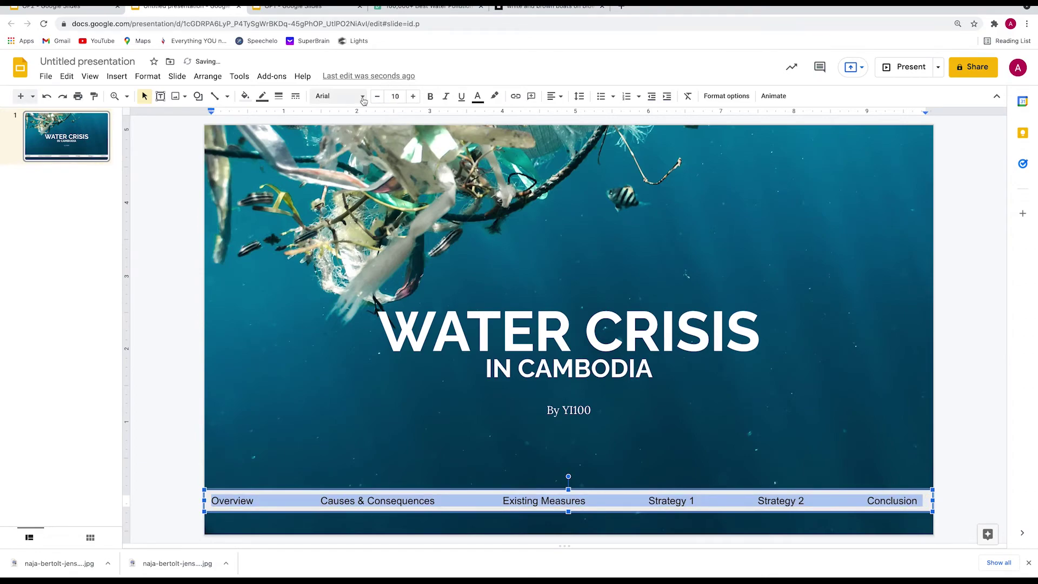
{"action": "left_click", "coordinate": [362, 97]}
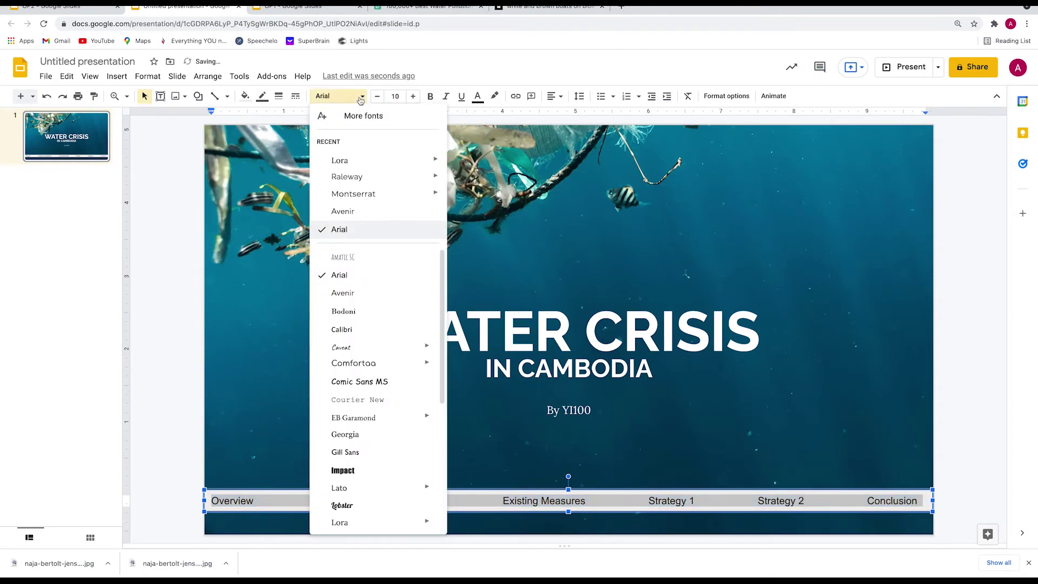
{"action": "left_click", "coordinate": [367, 195]}
{"action": "left_click", "coordinate": [379, 98]}
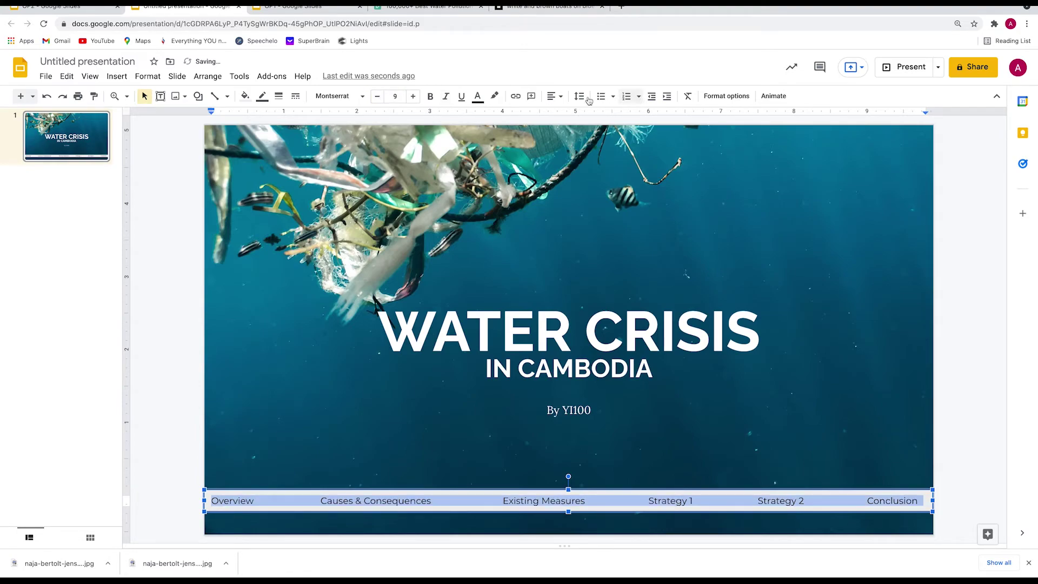
{"action": "left_click", "coordinate": [556, 96]}
{"action": "left_click", "coordinate": [569, 113]}
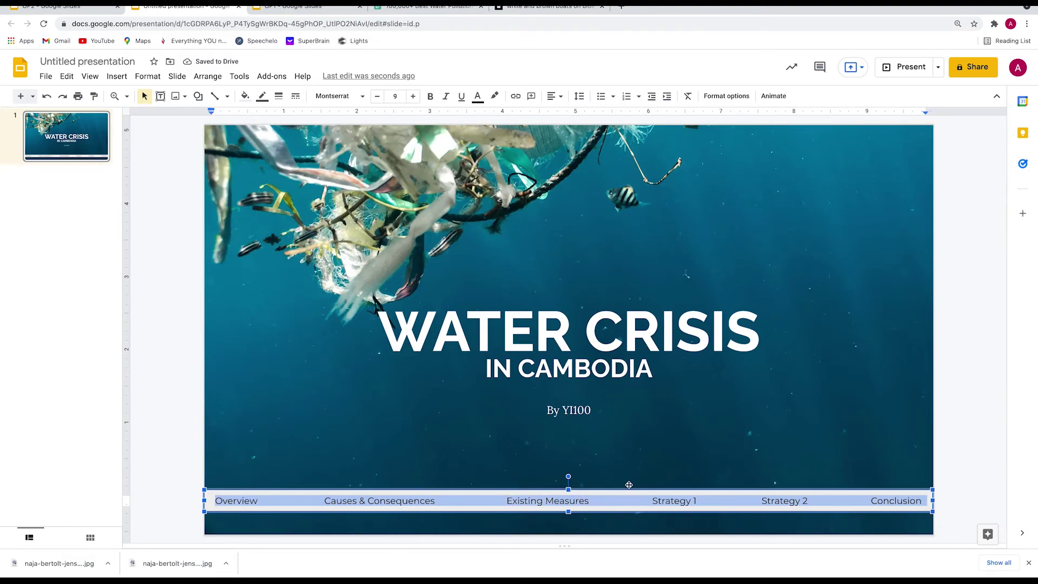
Deselect the bar and present the title slide full screen
{"action": "left_click", "coordinate": [478, 96]}
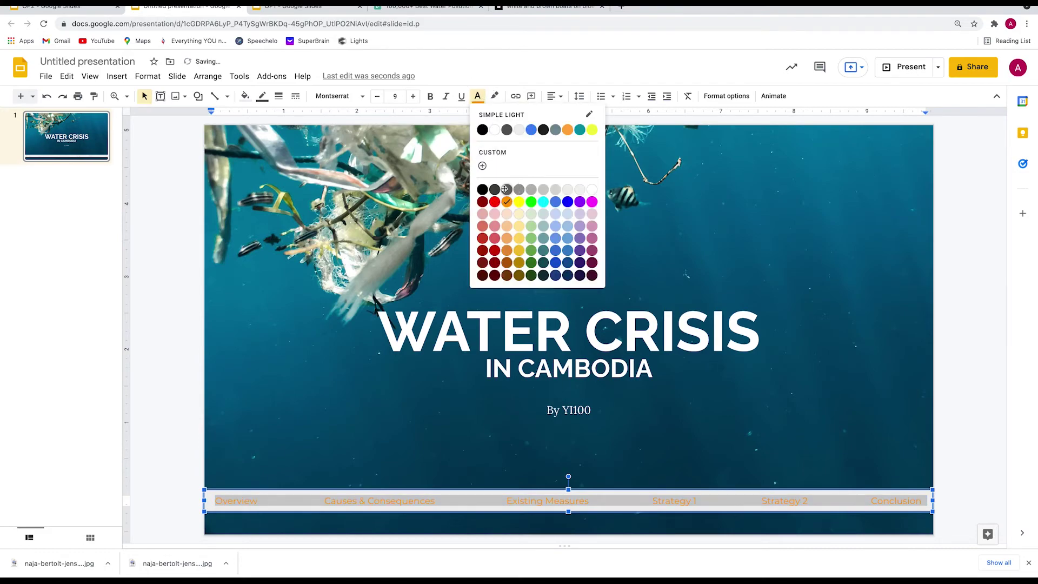
{"action": "left_click", "coordinate": [195, 306]}
{"action": "left_click", "coordinate": [907, 67]}
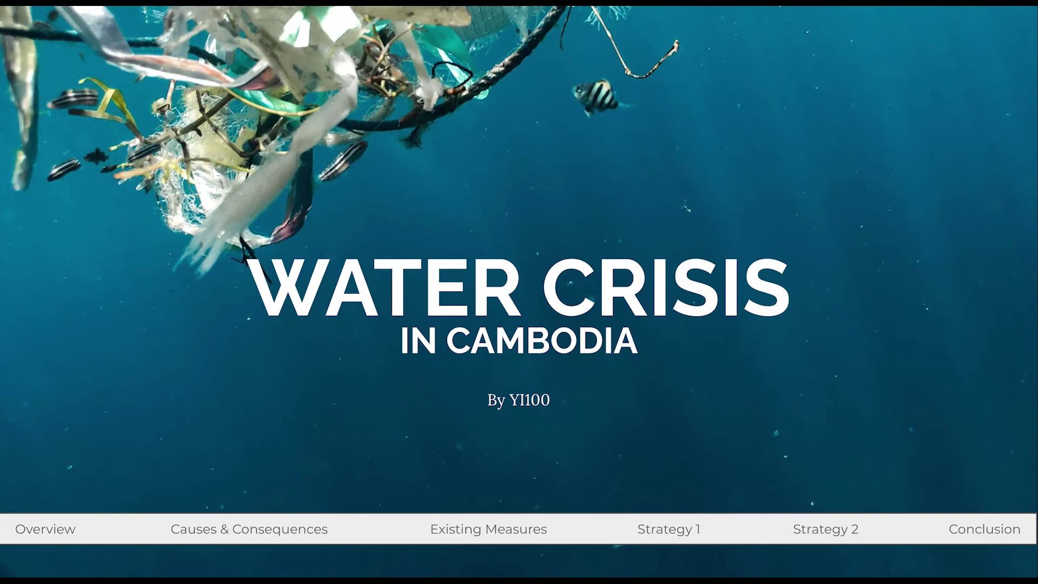
Exit the full-screen slideshow back to the slide editor
{"action": "key", "text": "Escape"}
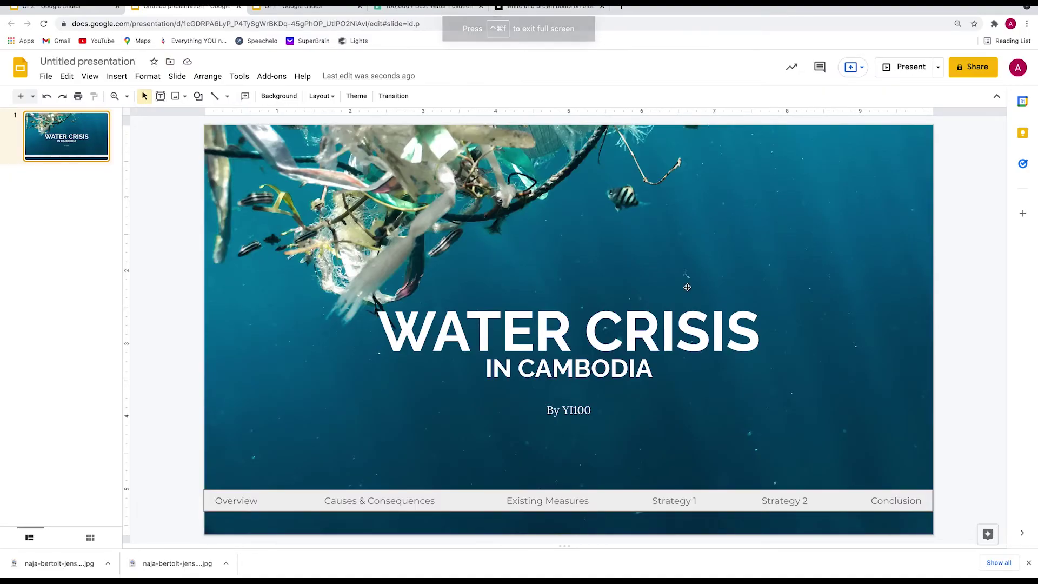